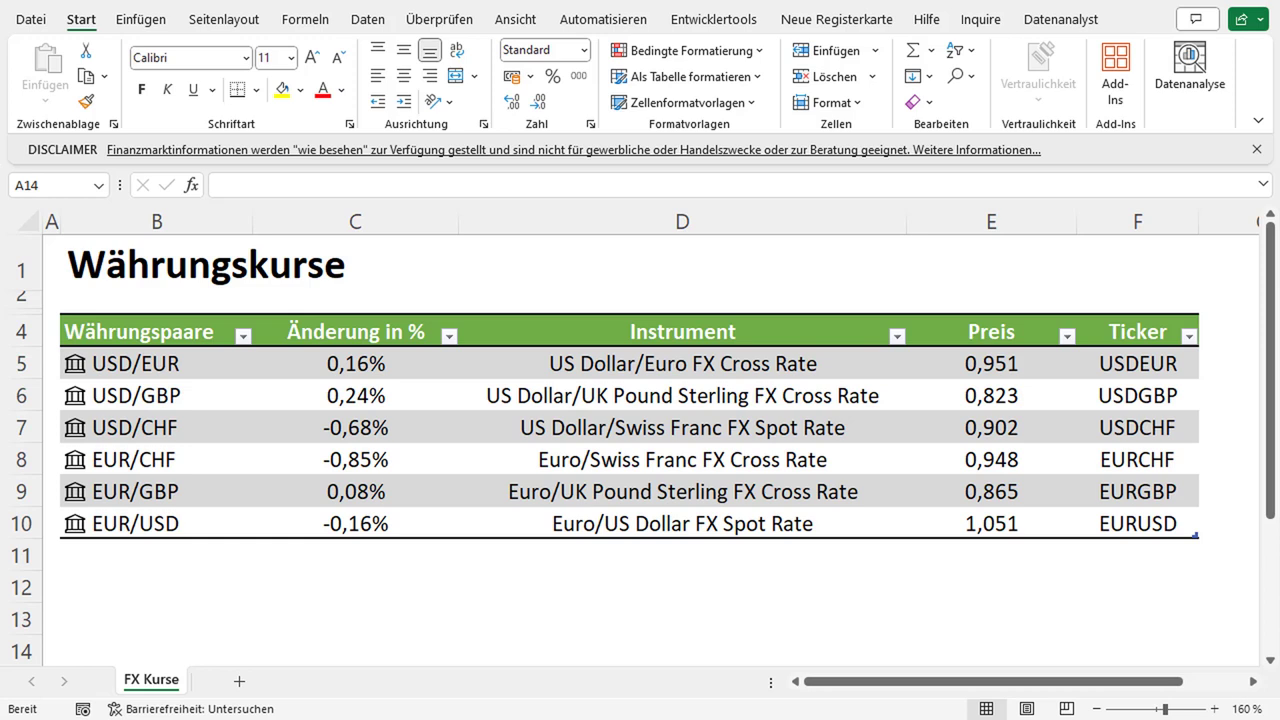
left_click(86, 297)
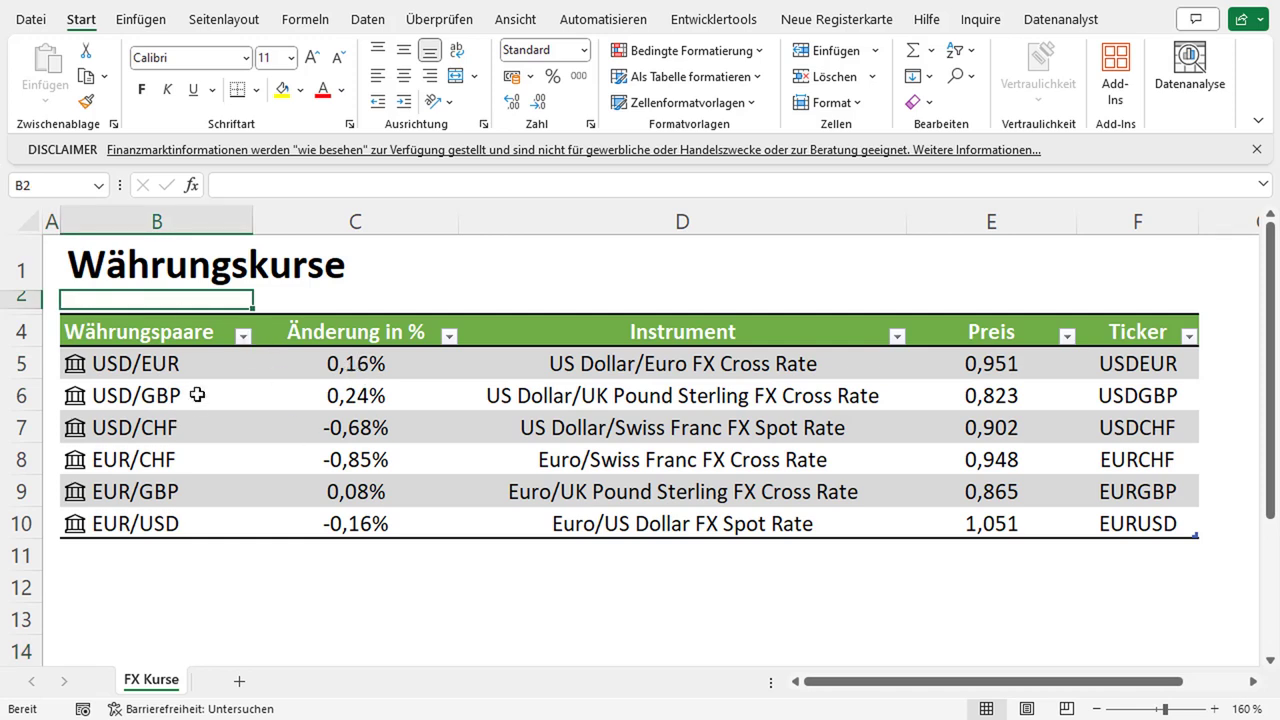
left_click(172, 365)
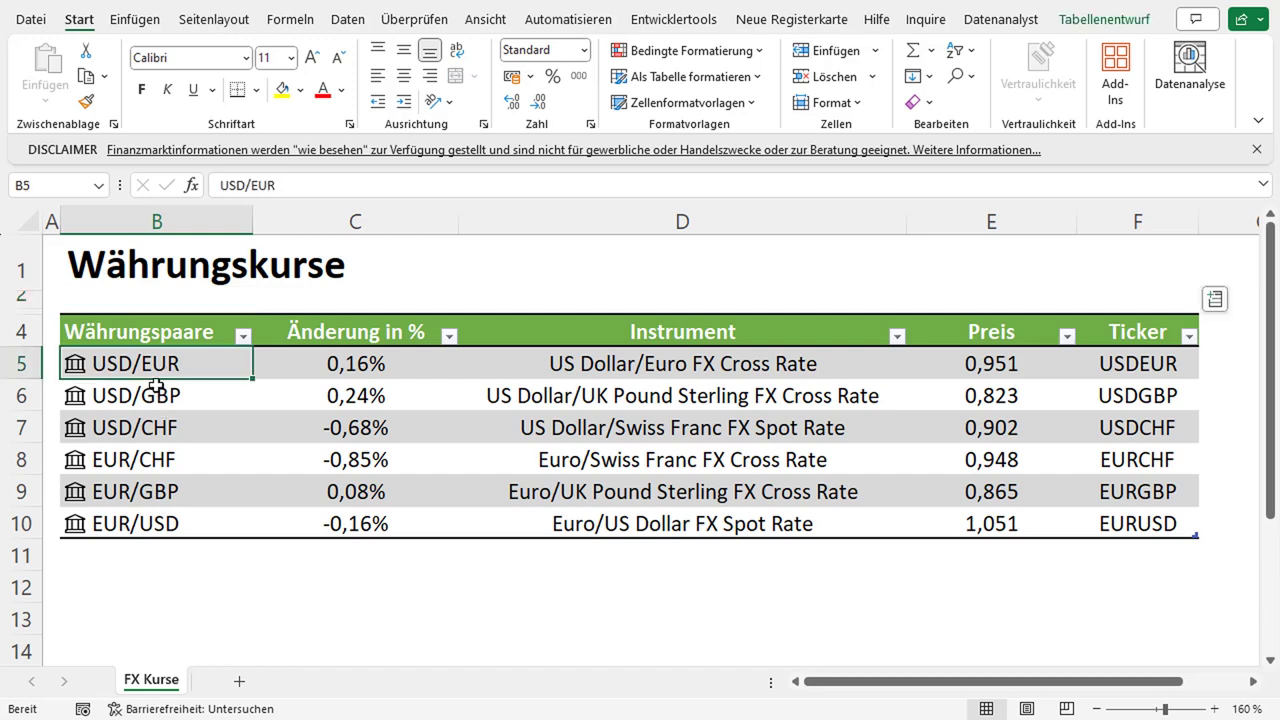
left_click(141, 405)
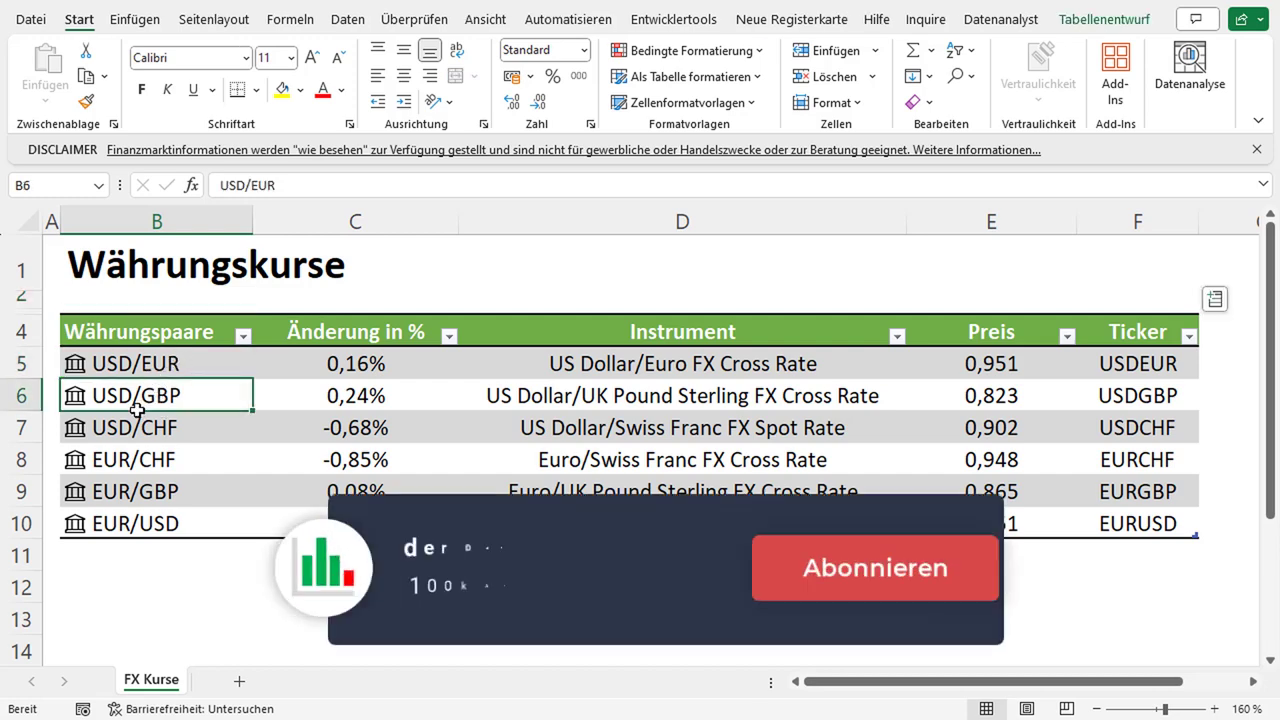
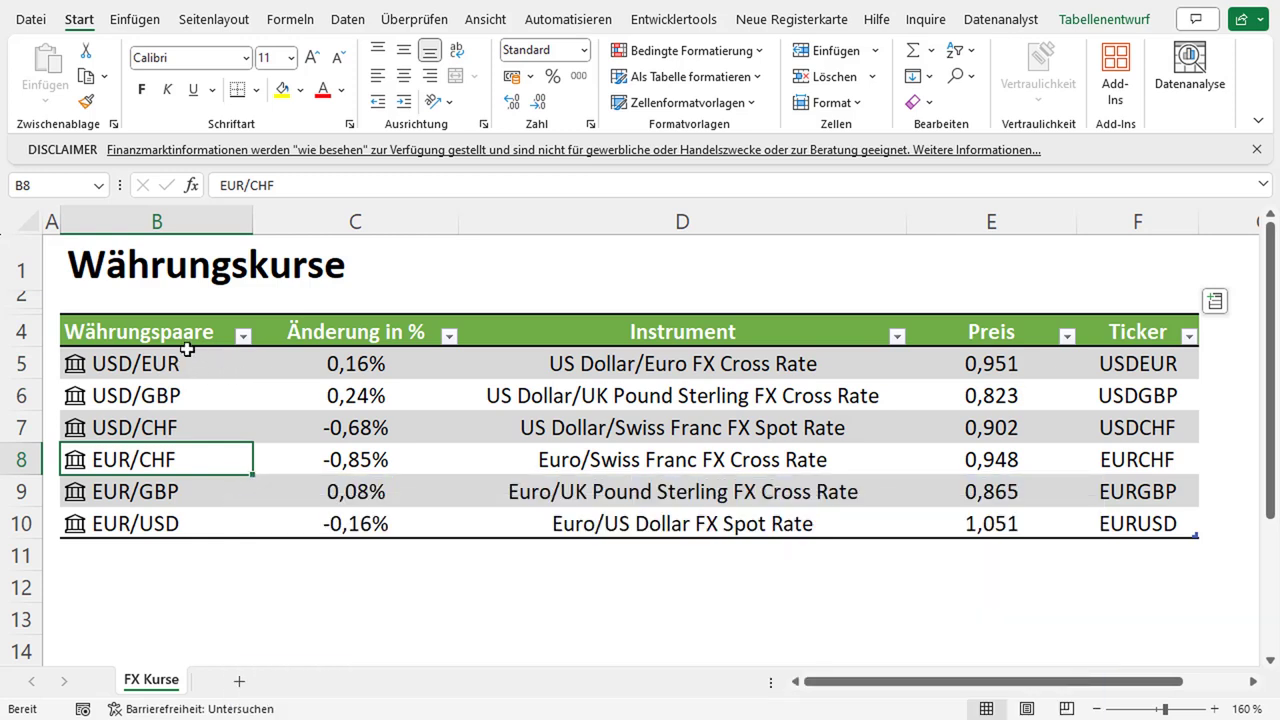
Inspect the Währungspaare and Änderung in % headers and the change formulas on the existing sheet
left_click(187, 341)
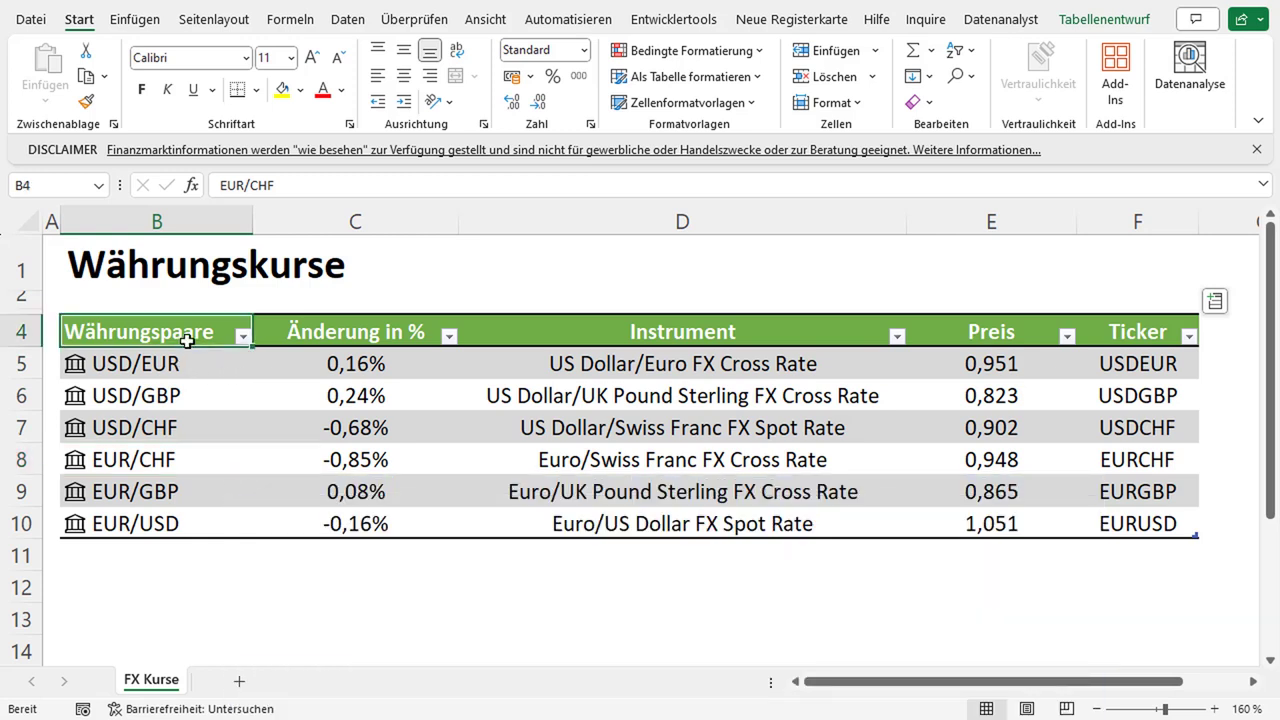
left_click(358, 342)
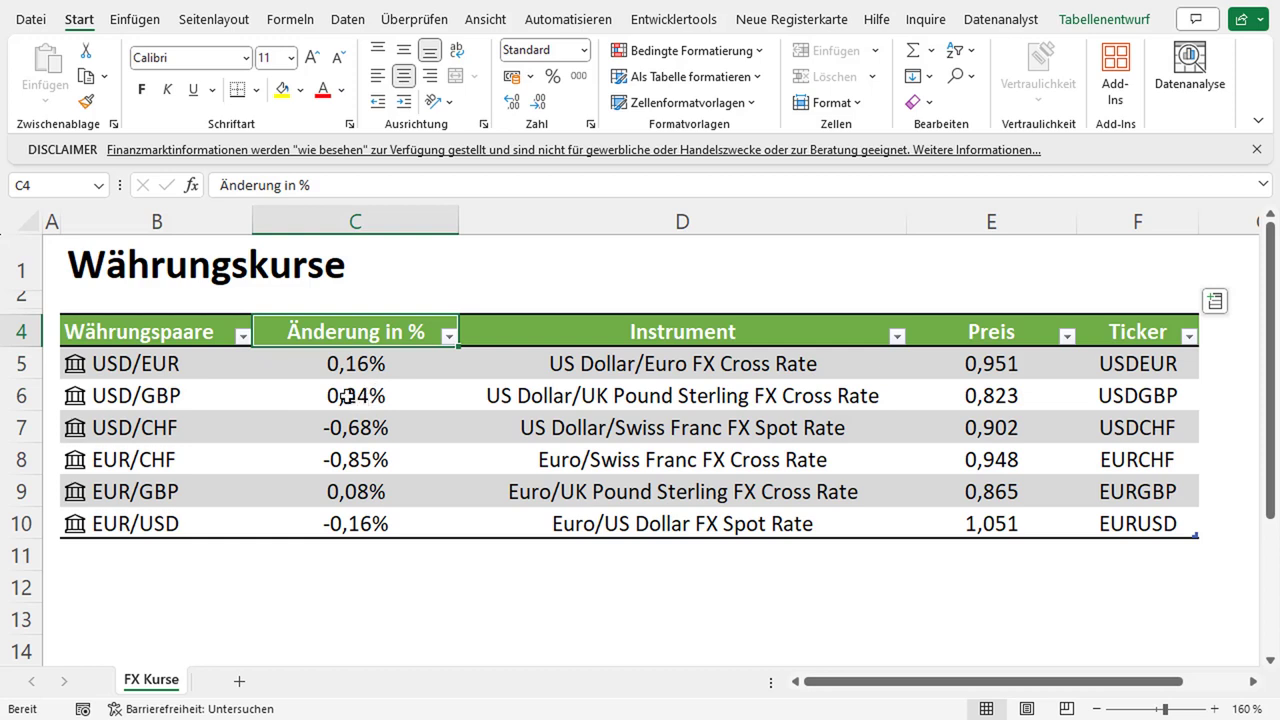
left_click(350, 366)
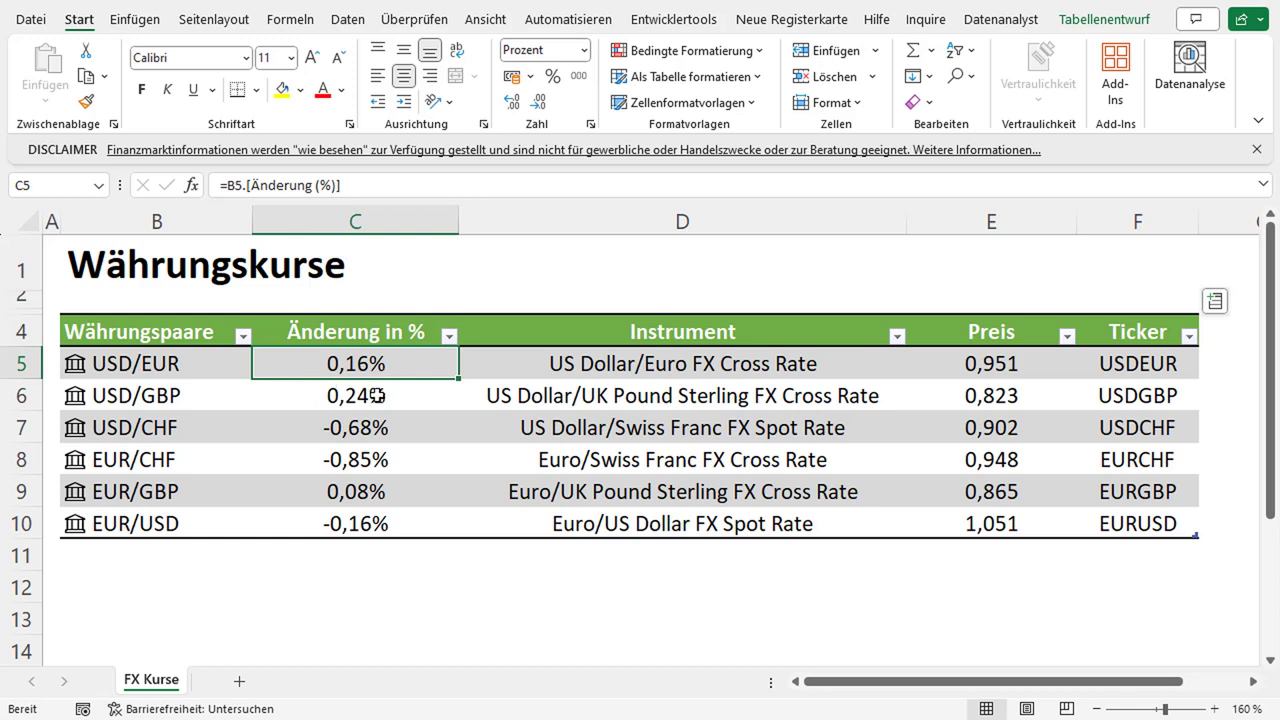
left_click(383, 446)
left_click(376, 426)
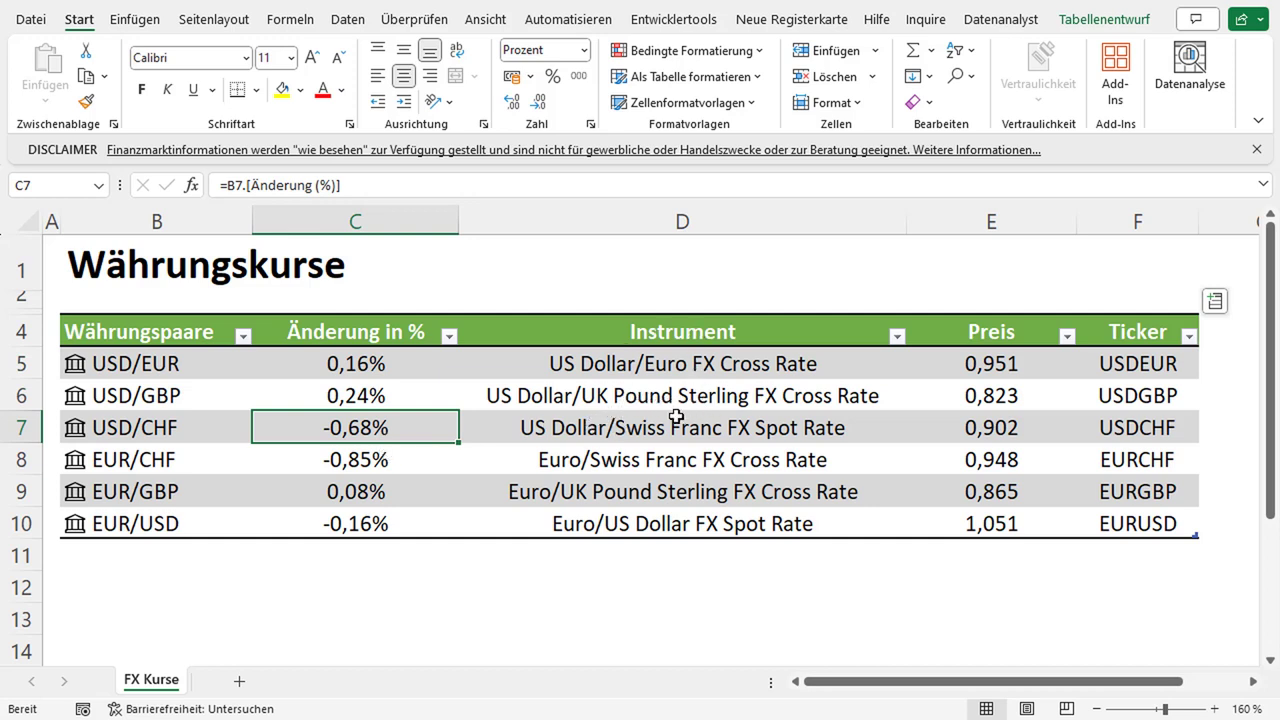
Review the Name and Preis formulas for the USD/EUR currency pair
left_click(1253, 681)
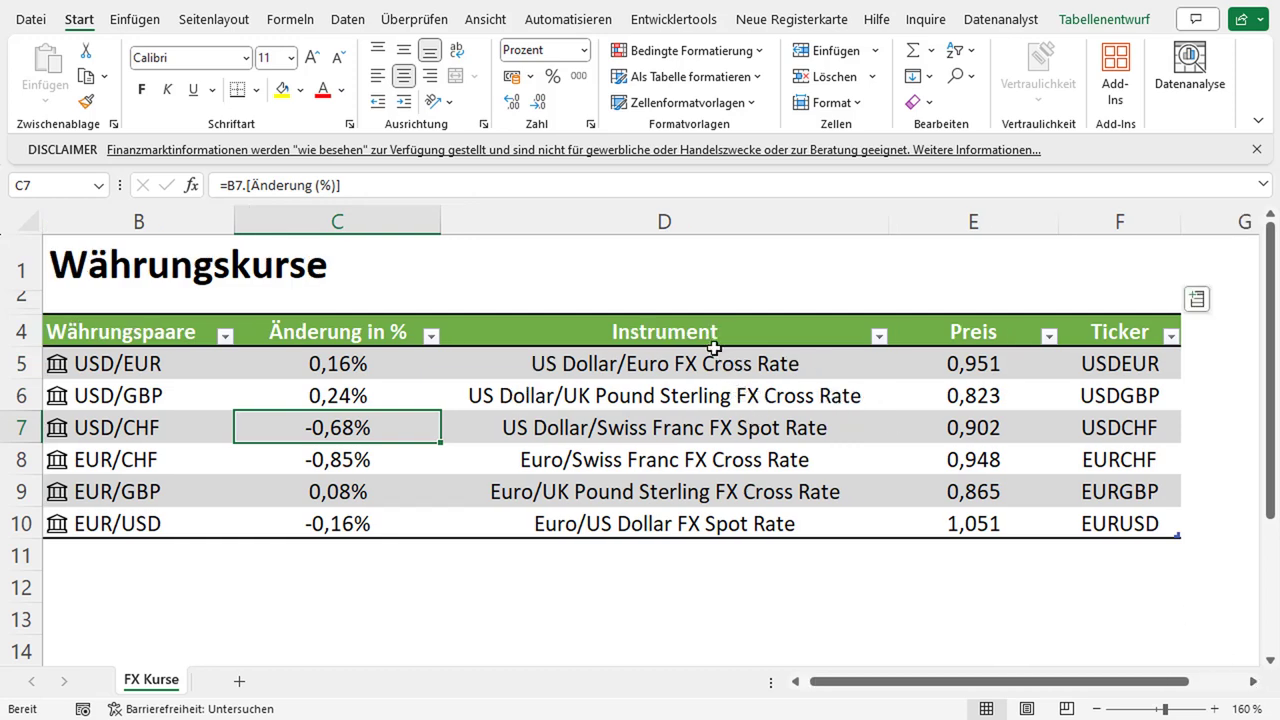
left_click(620, 370)
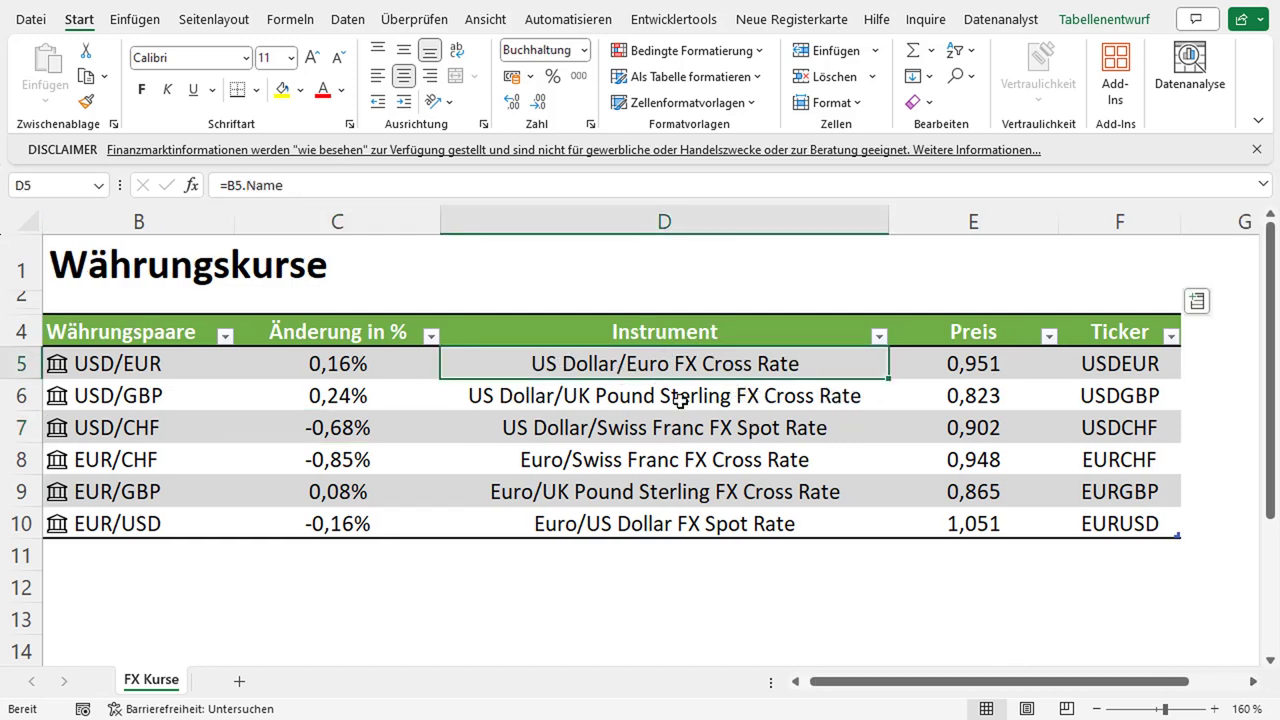
left_click(982, 378)
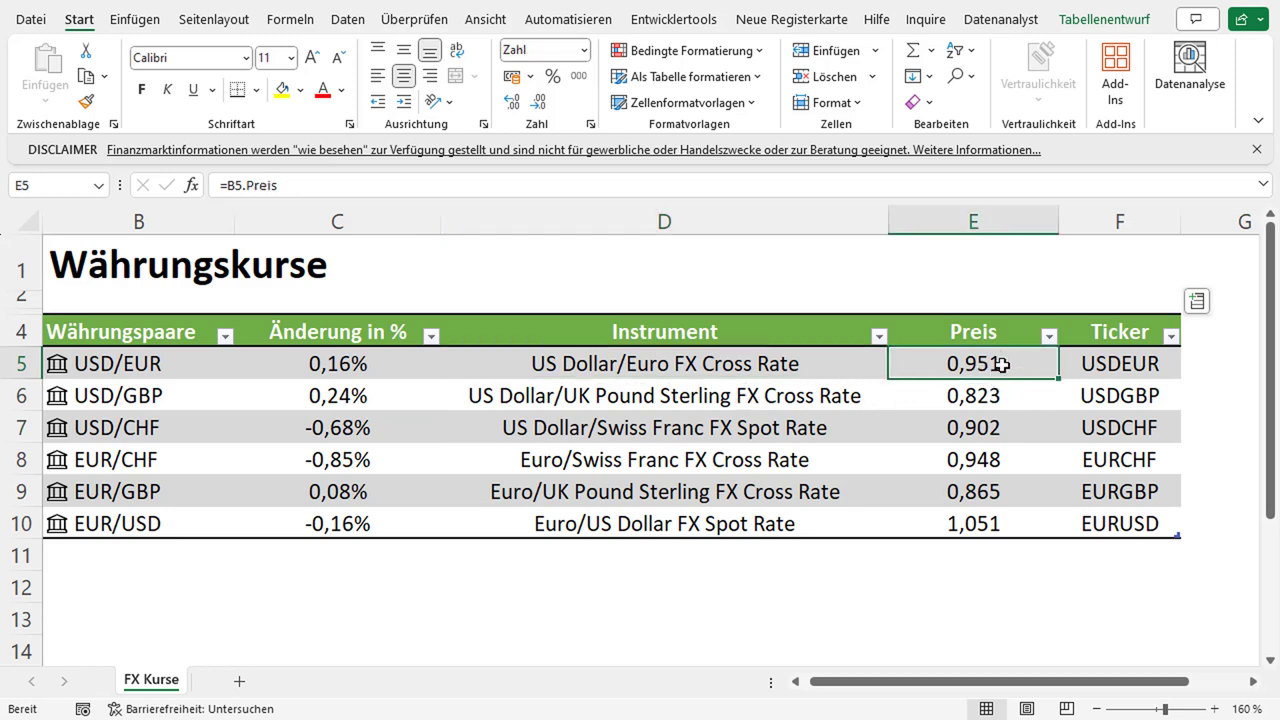
left_click(128, 370)
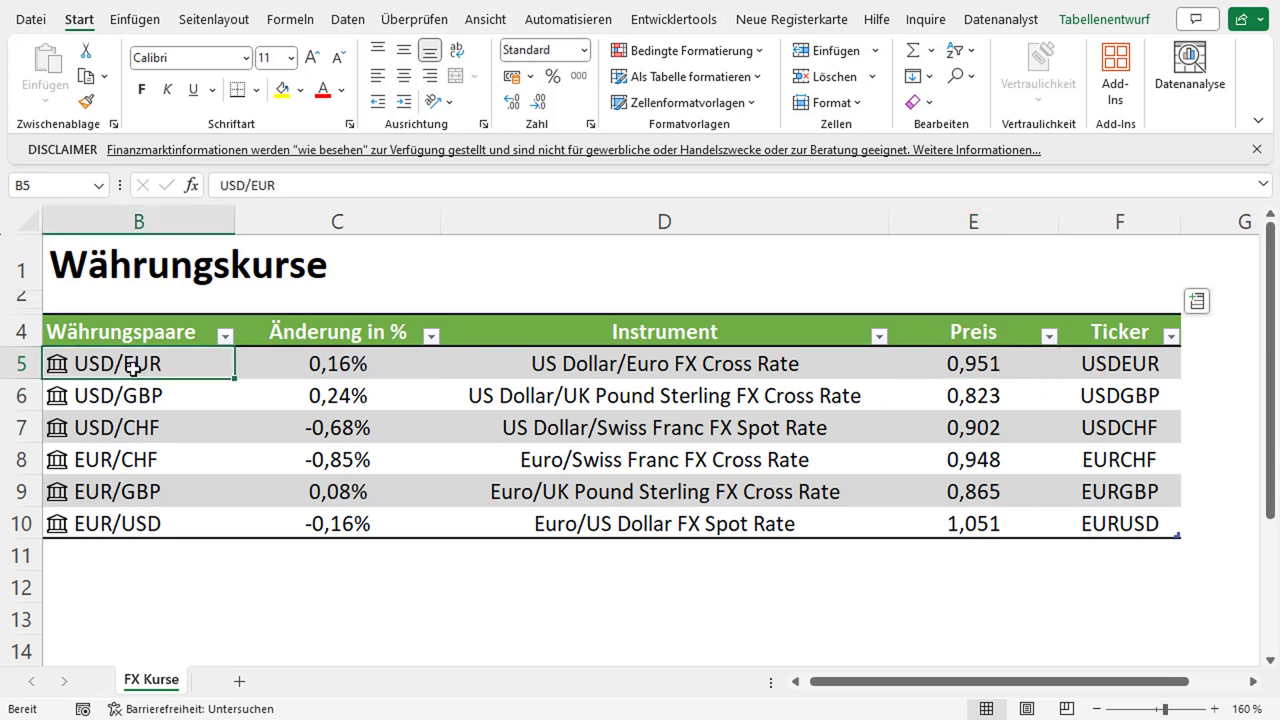
left_click(975, 367)
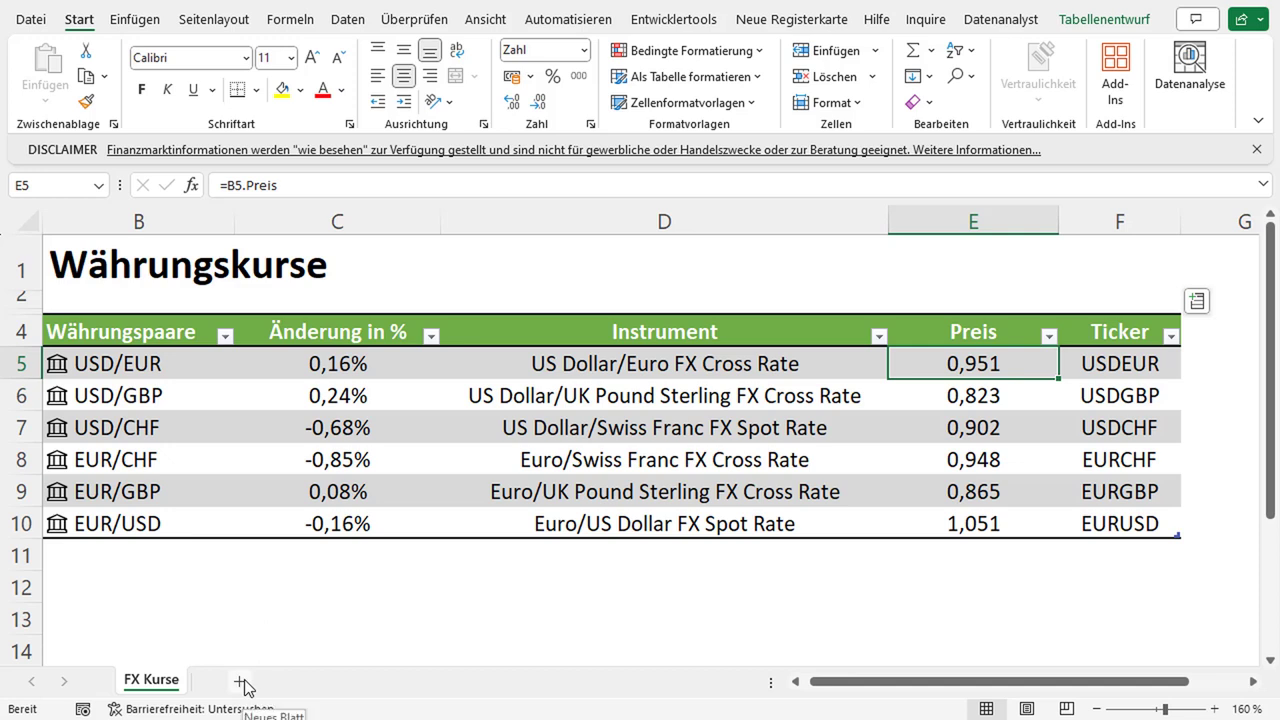
Add a new worksheet Tabelle2 and enter the heading Währungspaare in B3
left_click(241, 682)
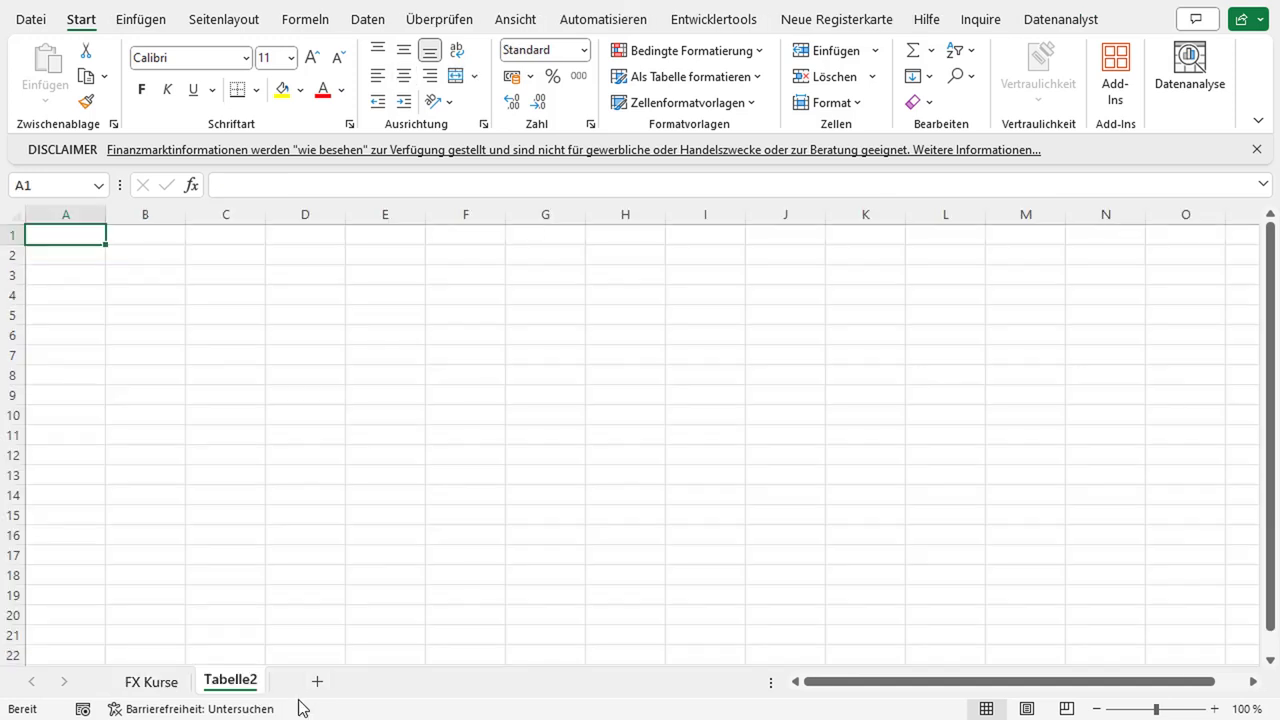
left_click(125, 281)
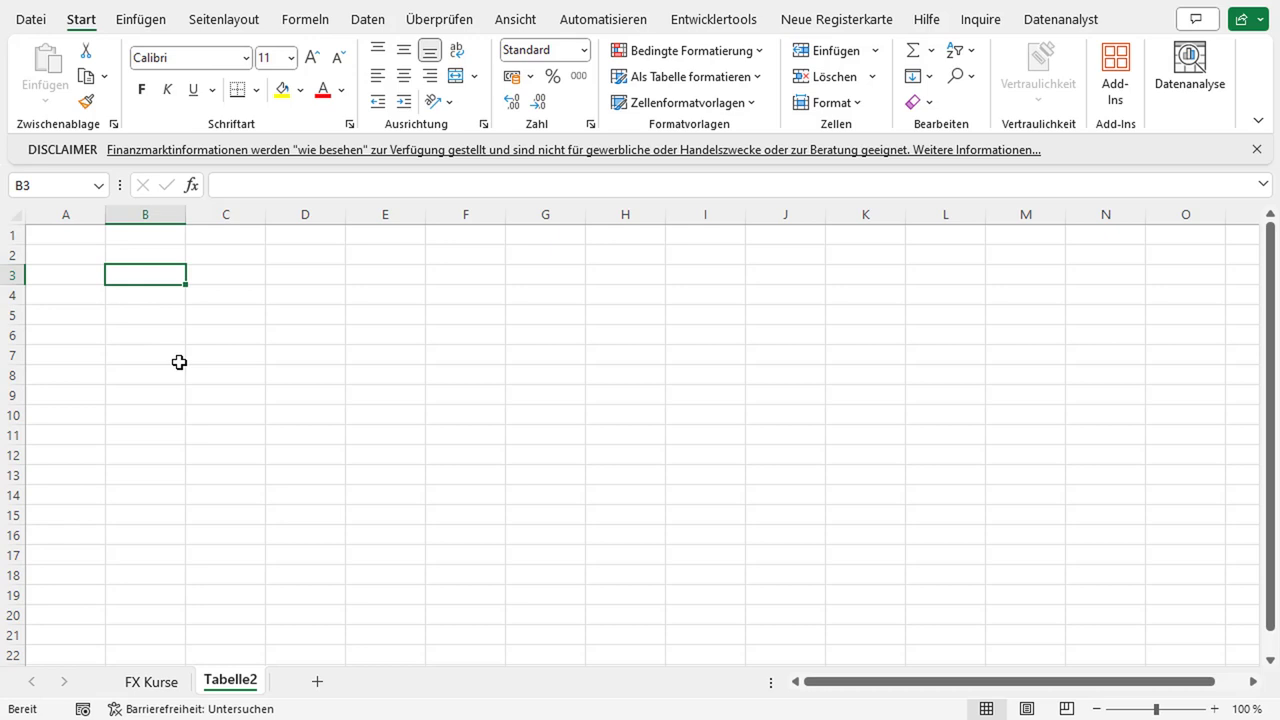
type("Währun")
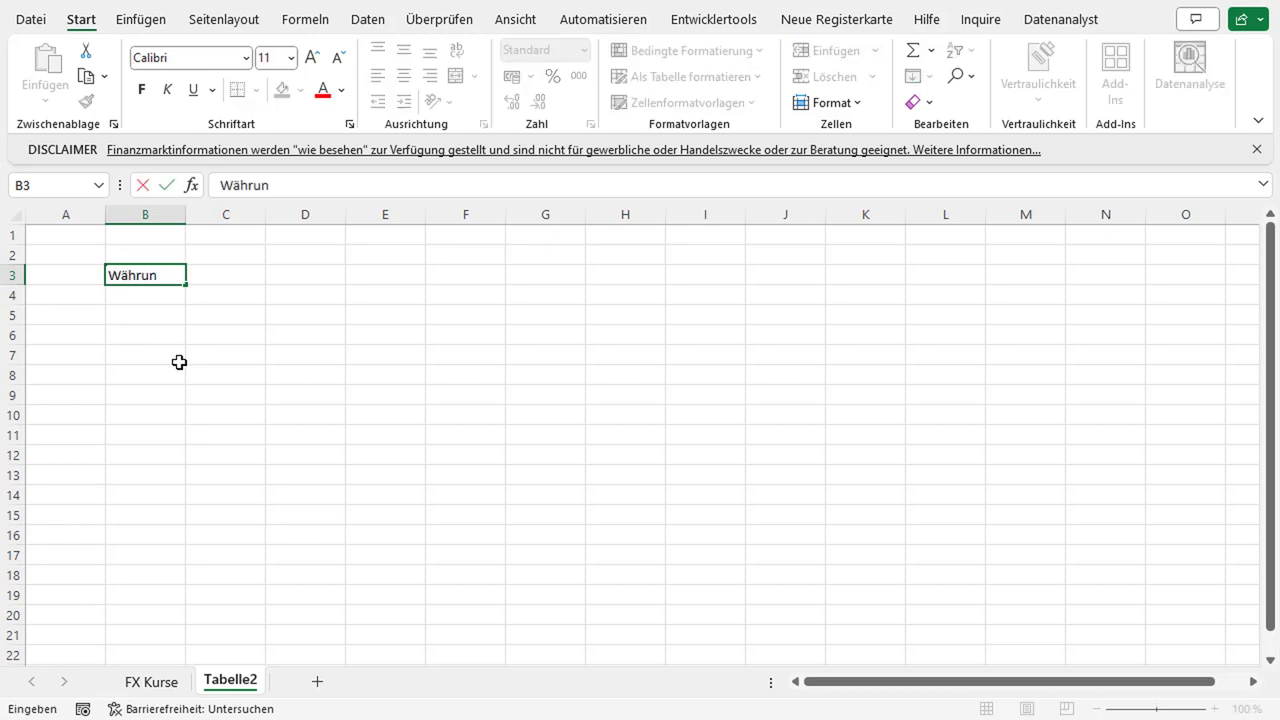
type("gspaare")
key("Return")
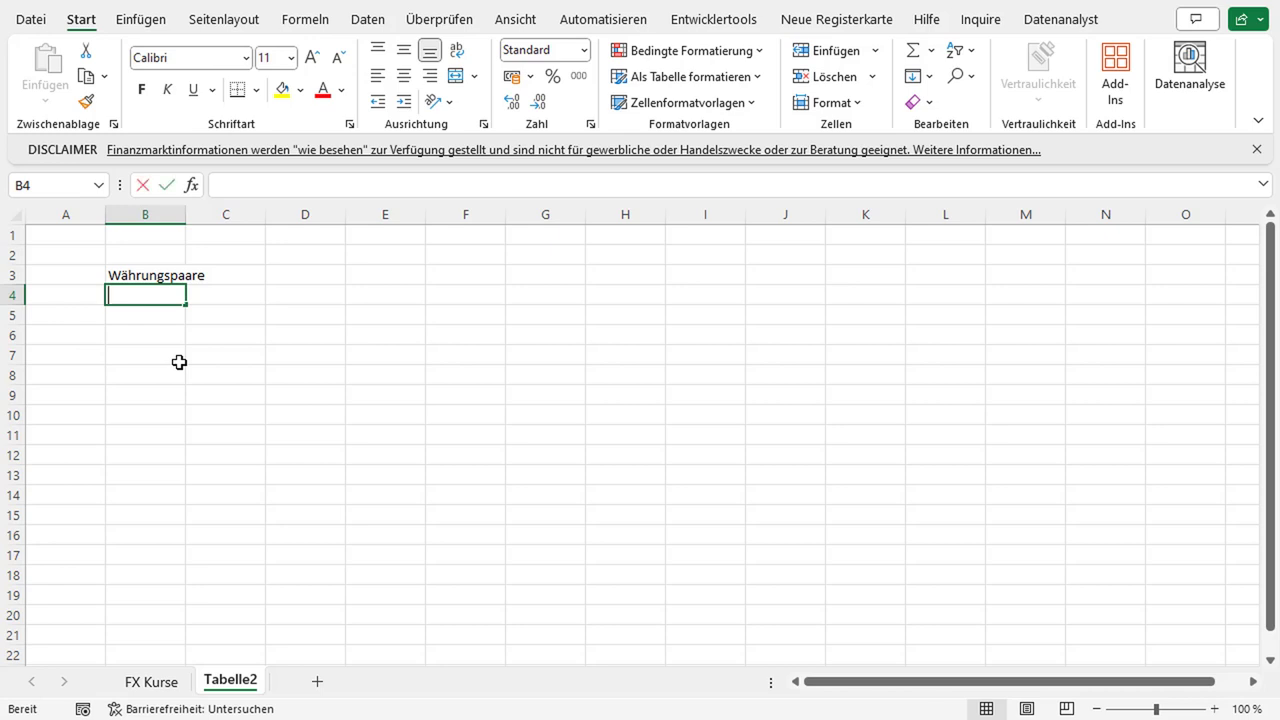
Enter USD/EUR, USD/CHF and EUR/USD in B4:B6 below the heading
type("USD/EUR")
key("Return")
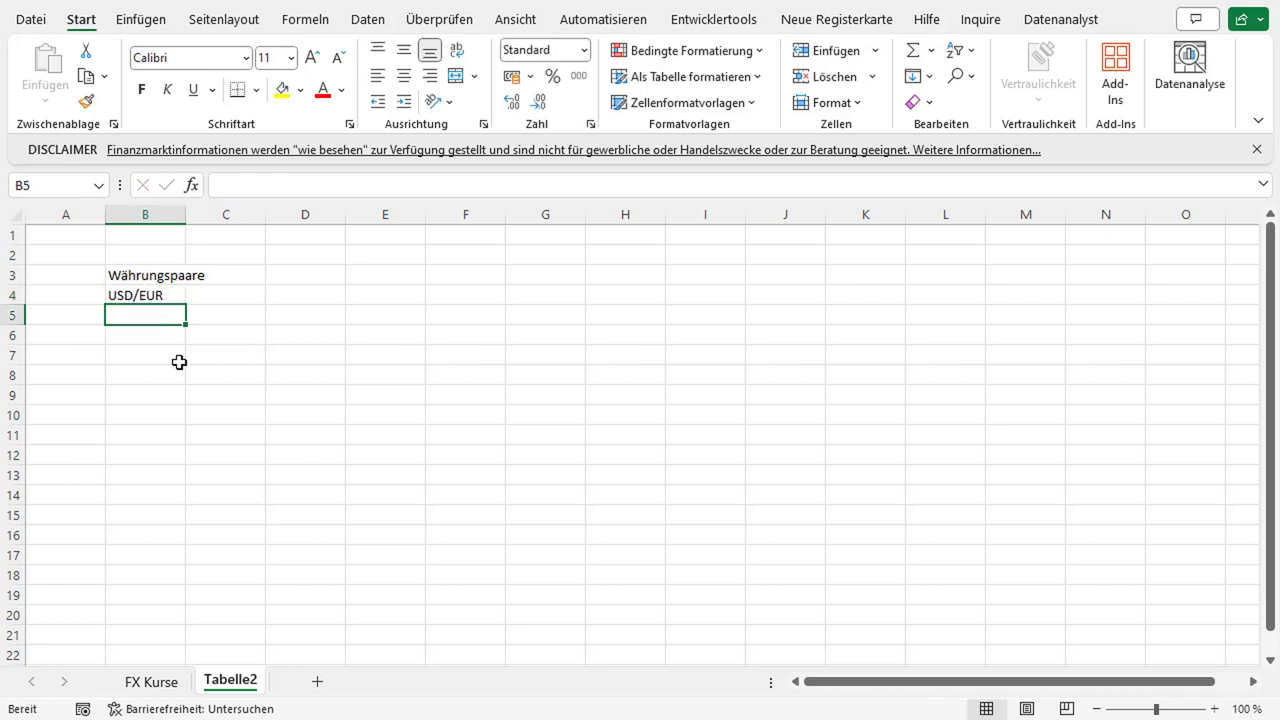
type("USD/")
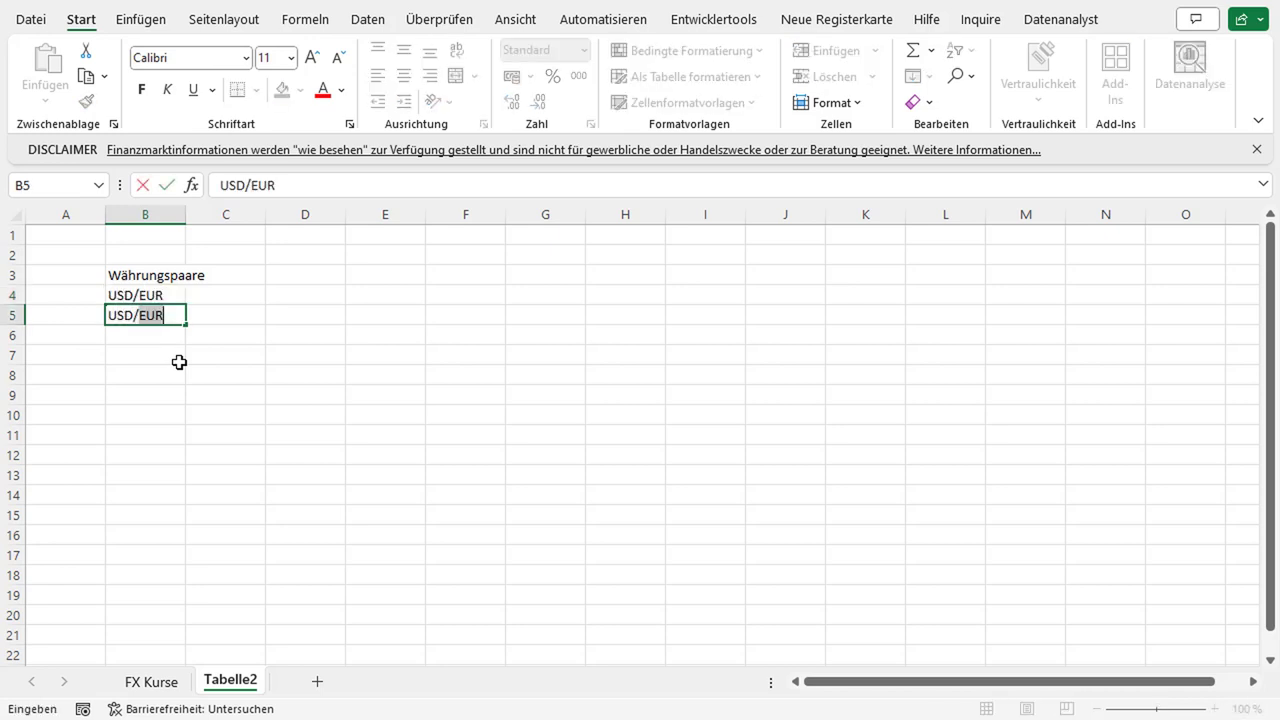
type("CHF")
key("Return")
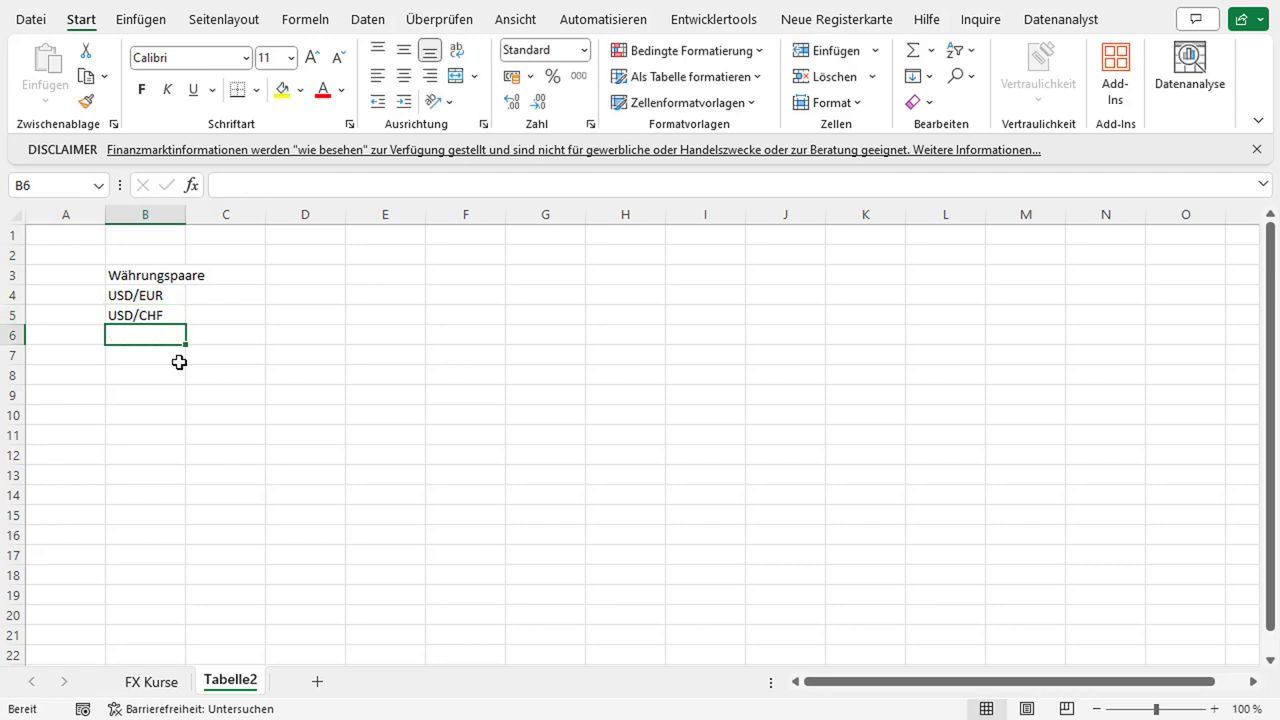
type("EUR/USD")
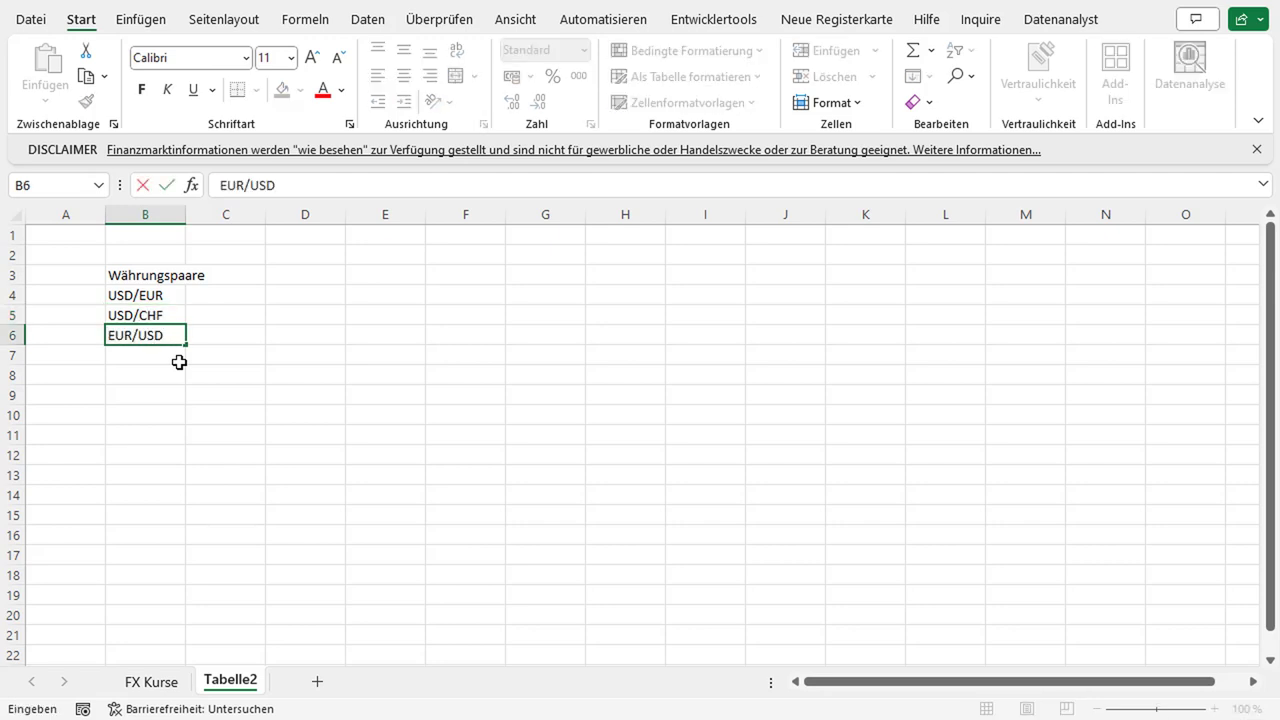
key("Tab")
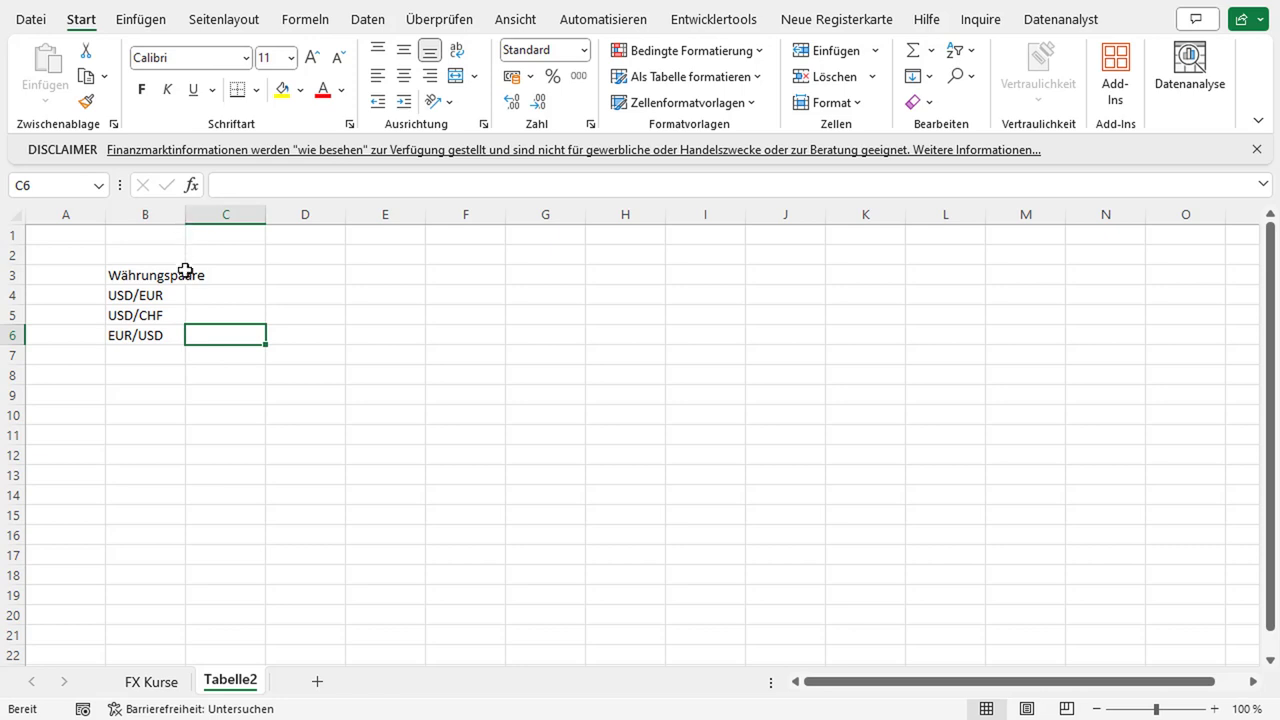
Widen column B to fit Währungspaare and select the three currency pairs in B4:B6
left_click(237, 280)
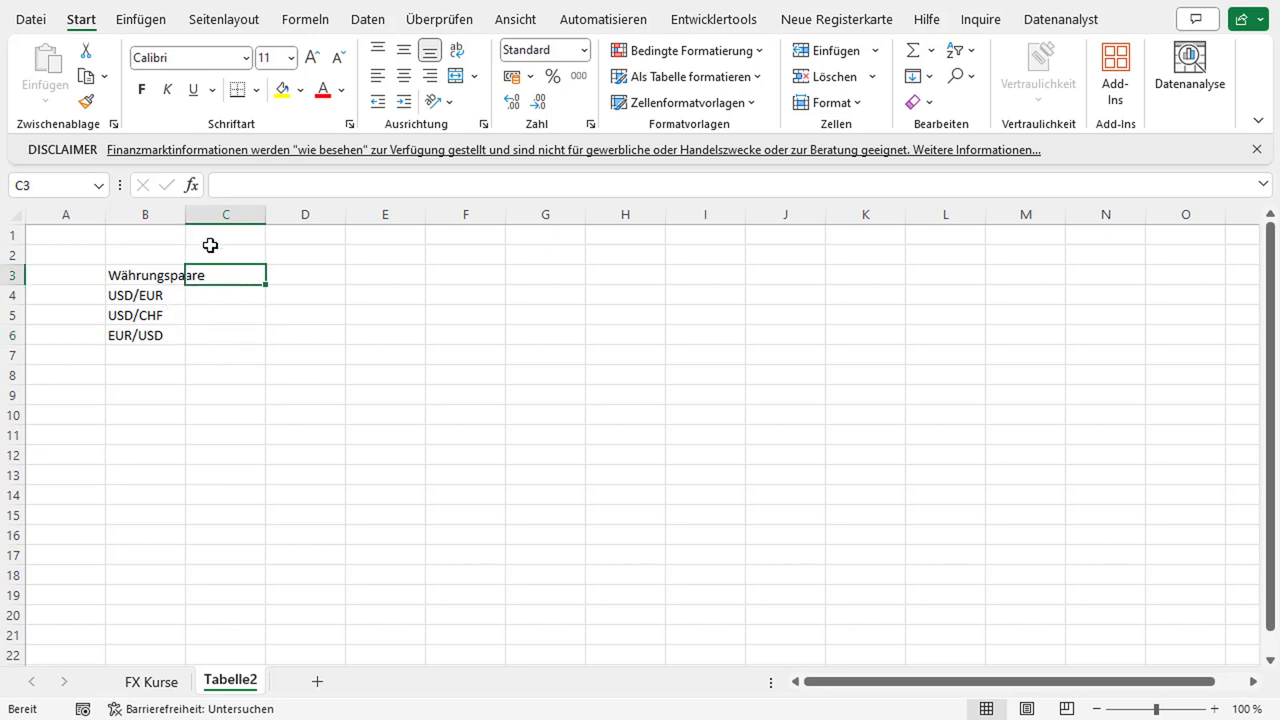
left_click_drag(186, 214, 298, 214)
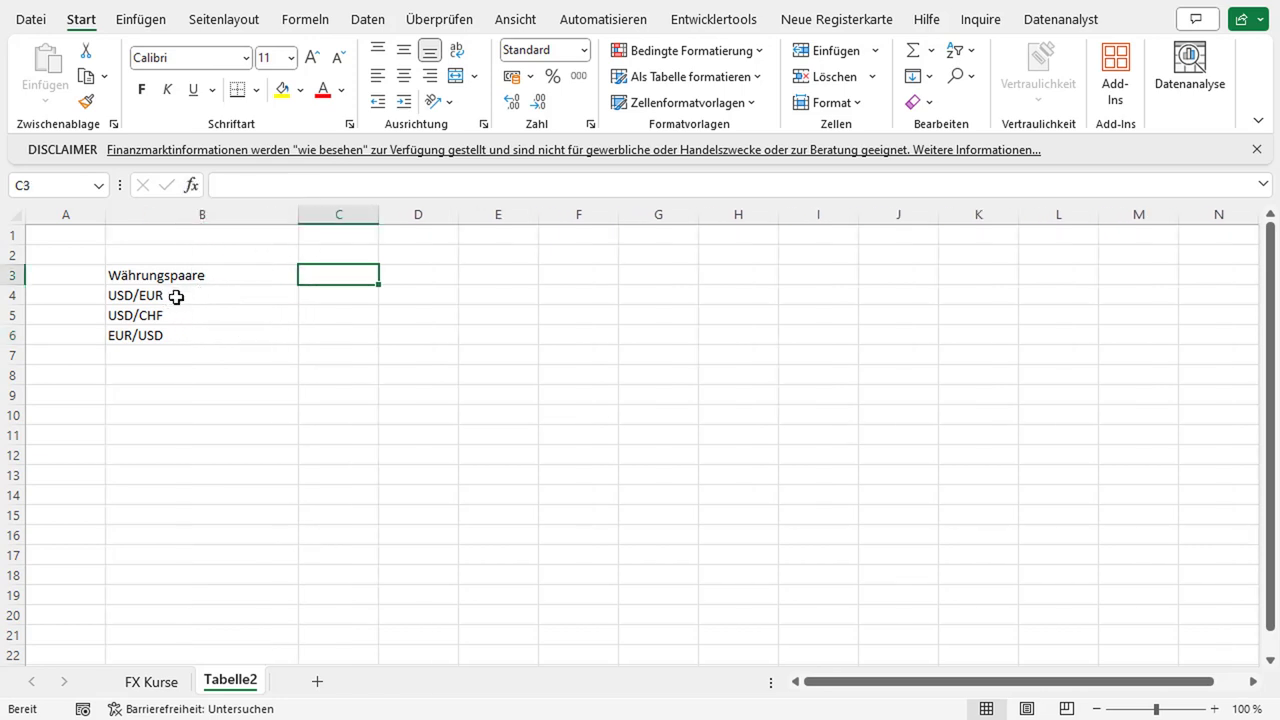
left_click(176, 297)
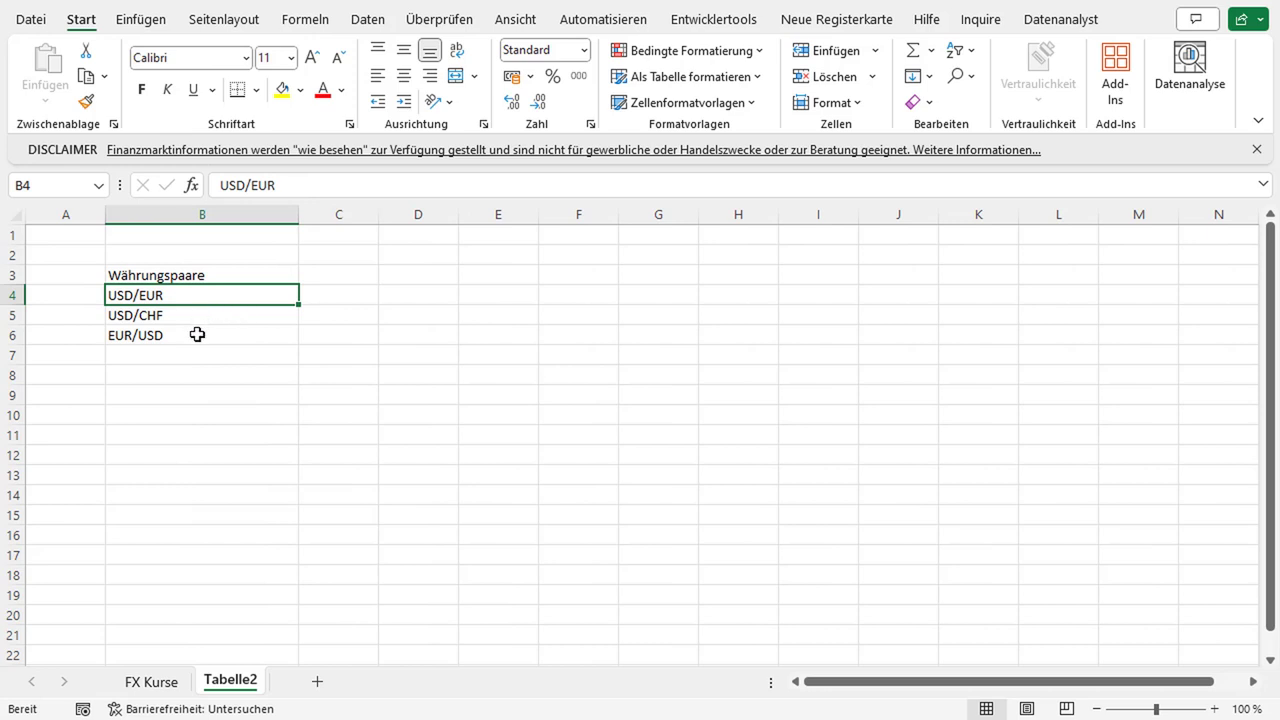
left_click_drag(197, 334, 194, 295)
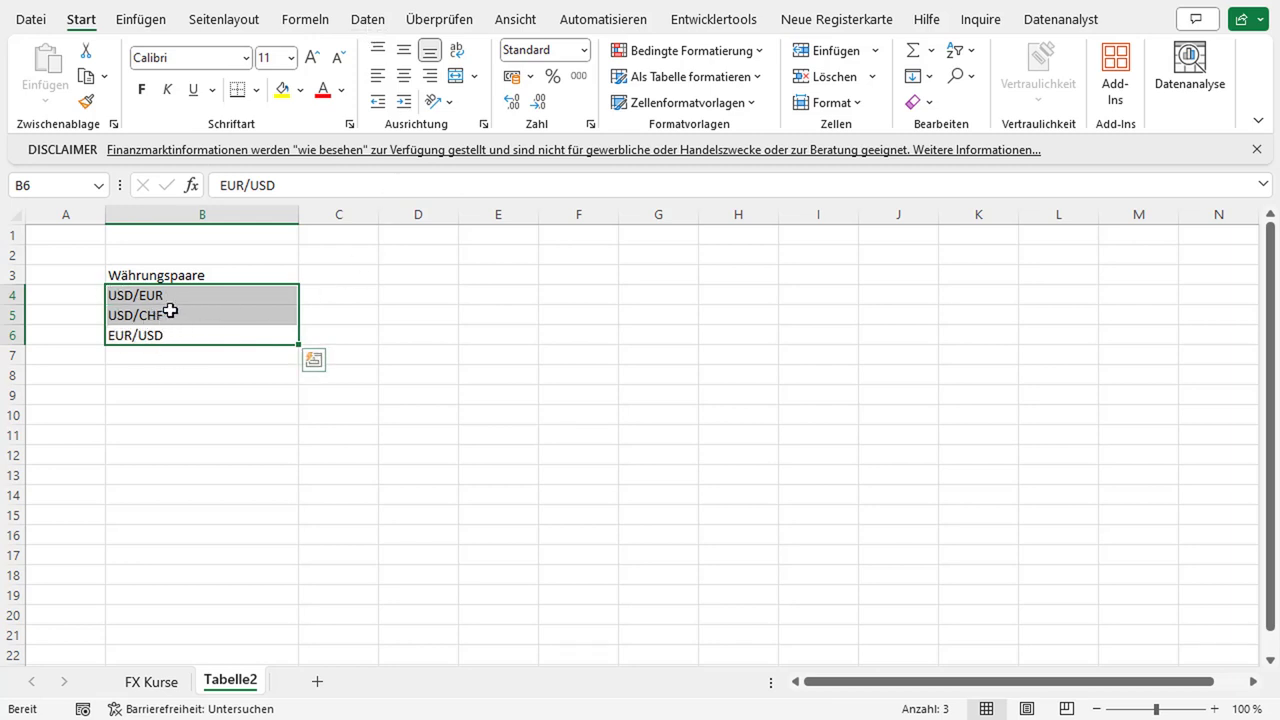
left_click(368, 22)
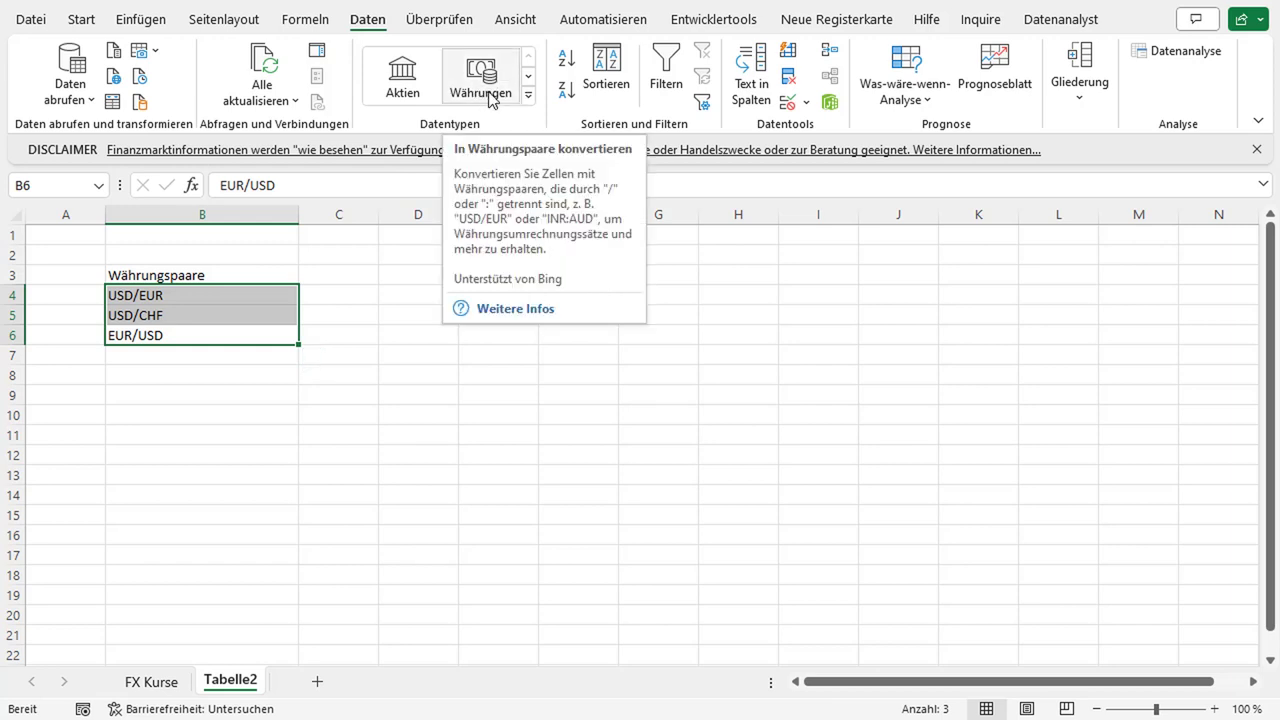
Convert B4:B6 to the Währungen data type and insert Änderung (%) and Letzte Handelszeit fields
left_click(490, 97)
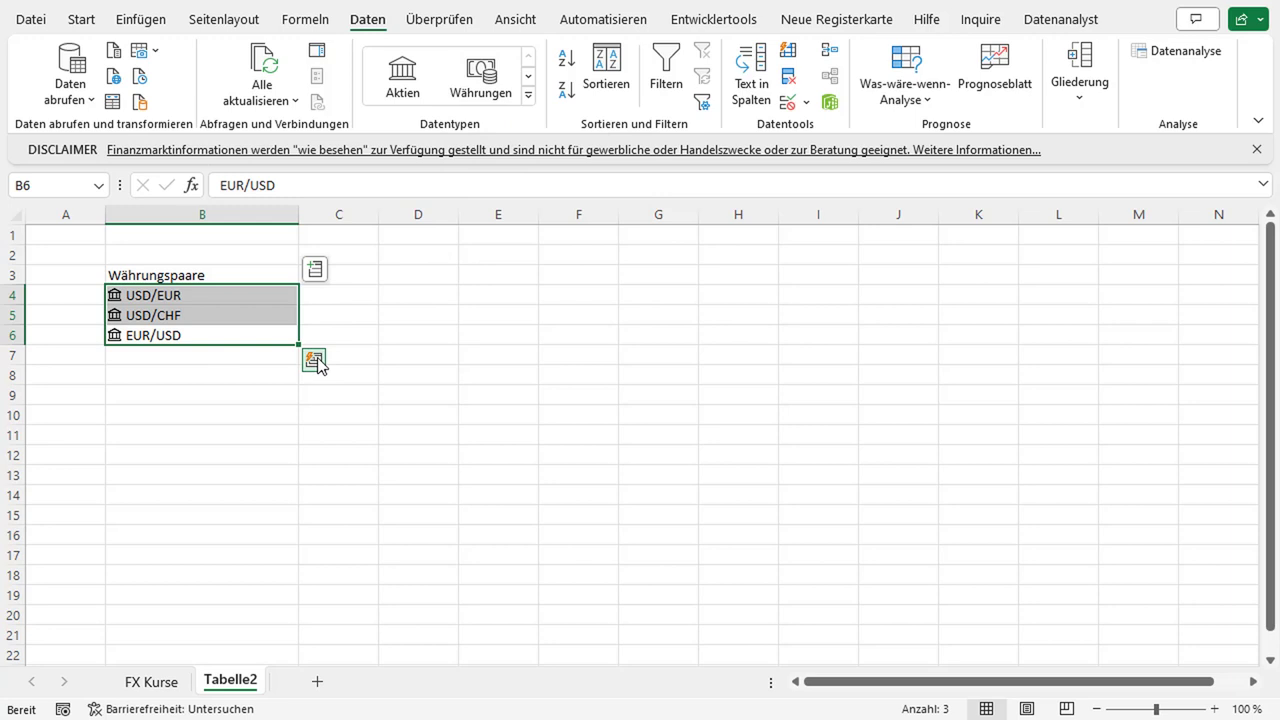
left_click(315, 272)
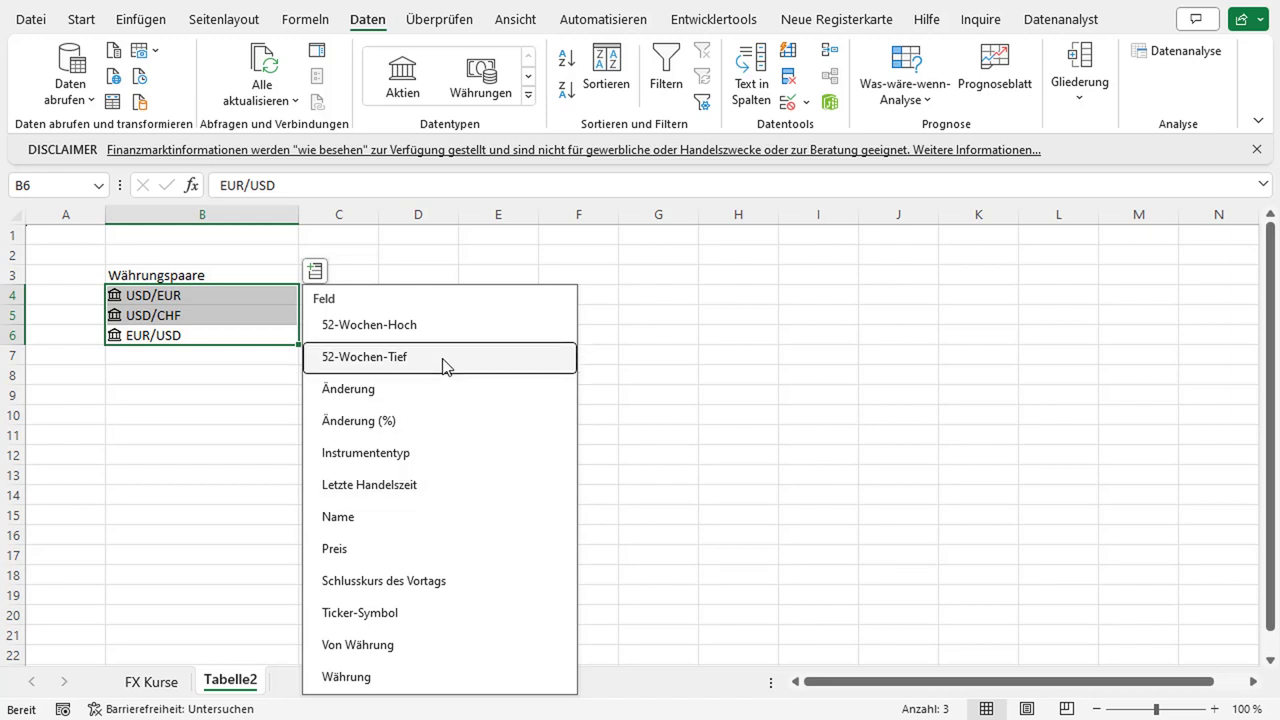
left_click(388, 421)
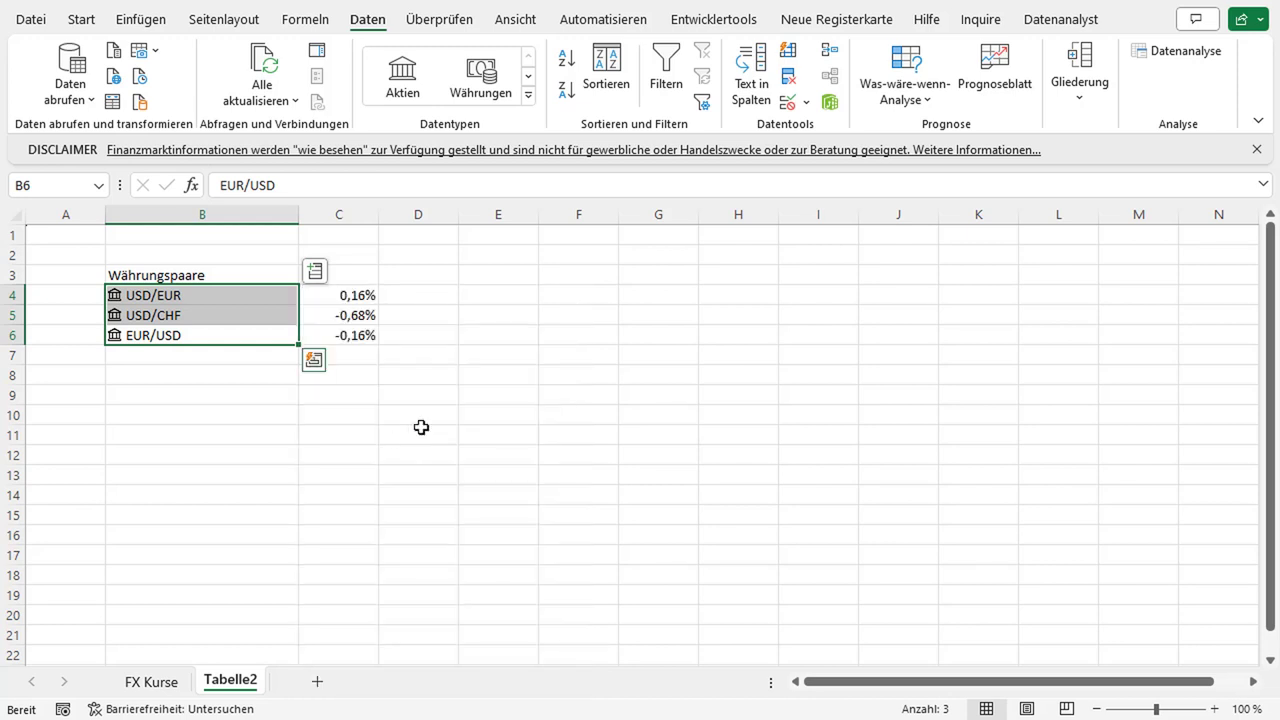
left_click(313, 277)
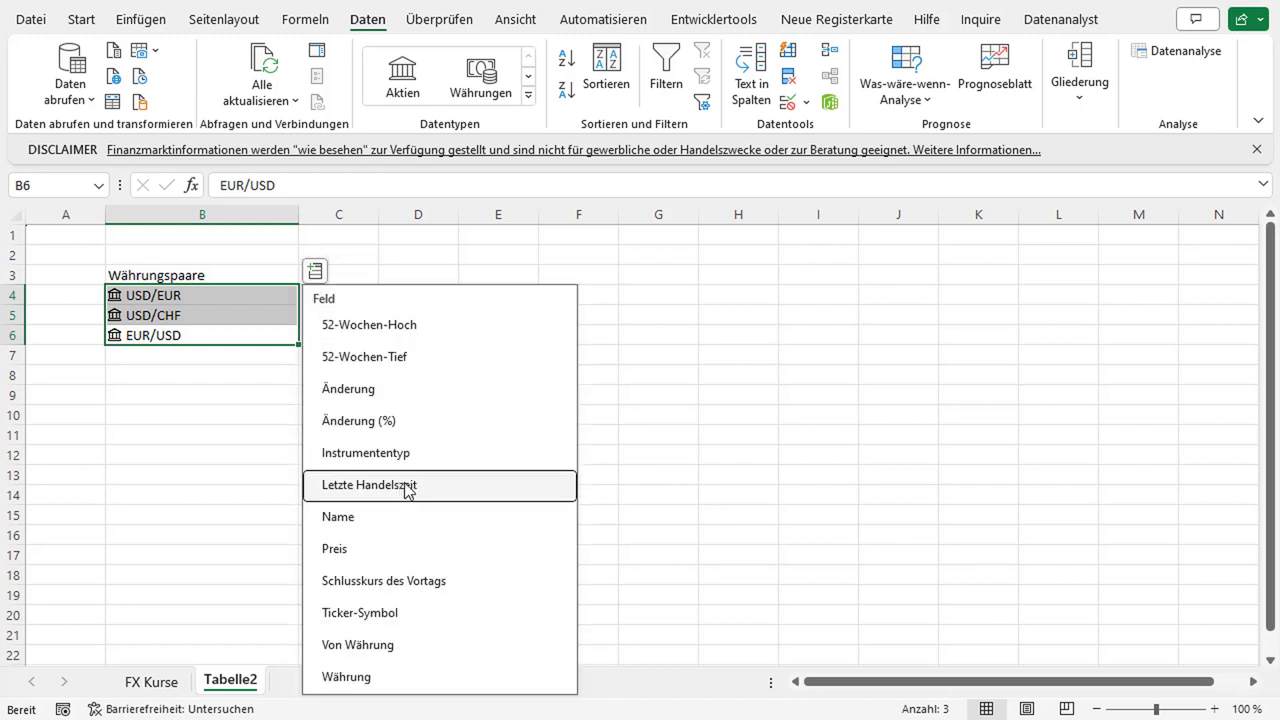
left_click(409, 492)
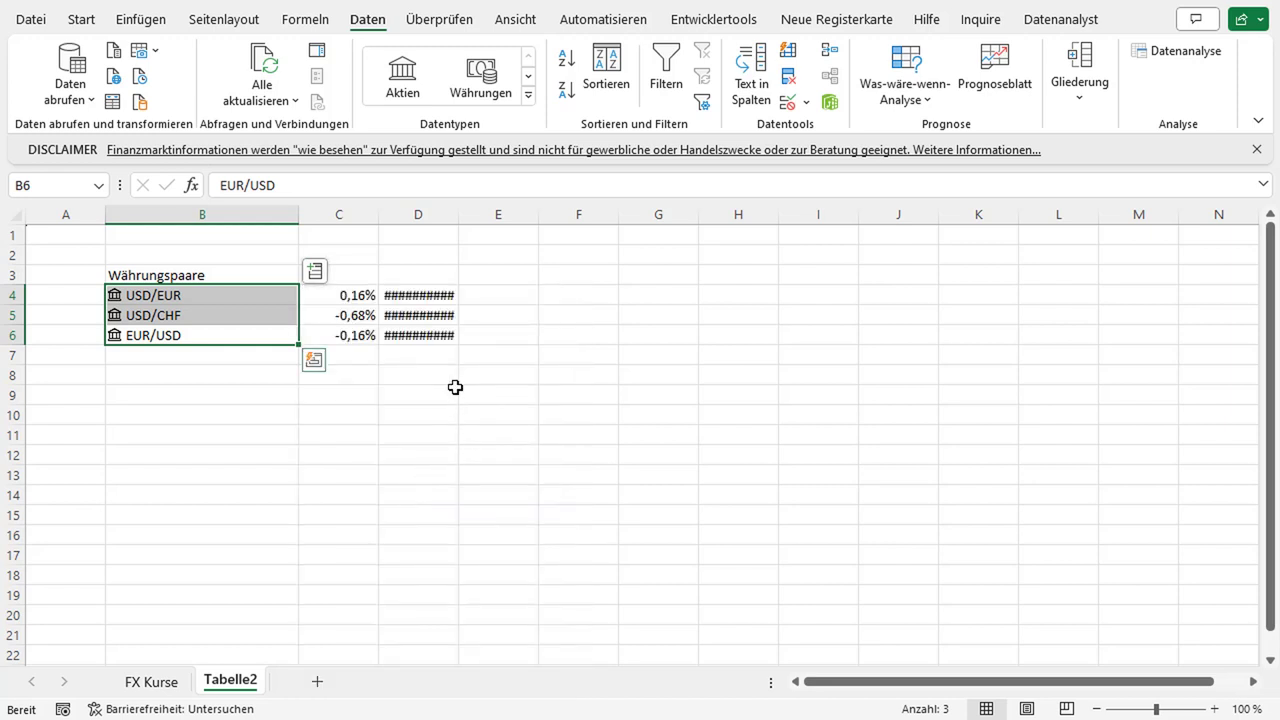
Add the Preis, 52-Wochen-Hoch and 52-Wochen-Tief fields, then autofit column D
left_click(313, 277)
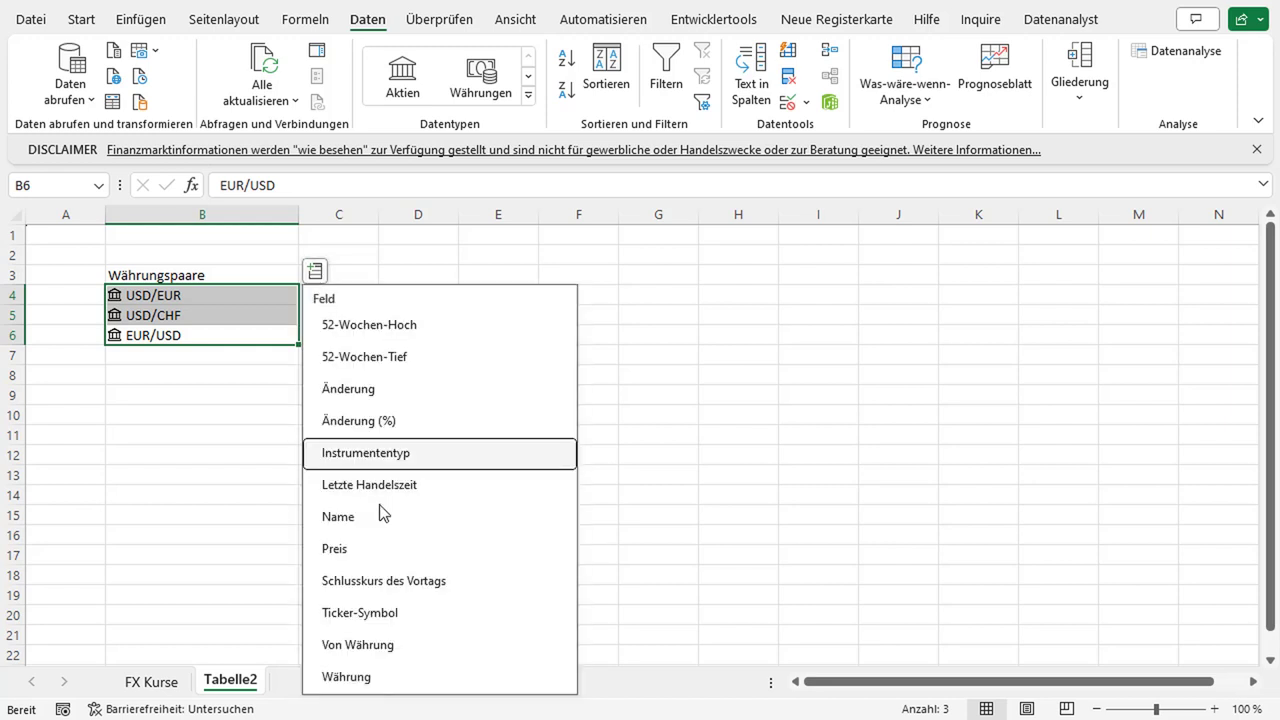
left_click(391, 558)
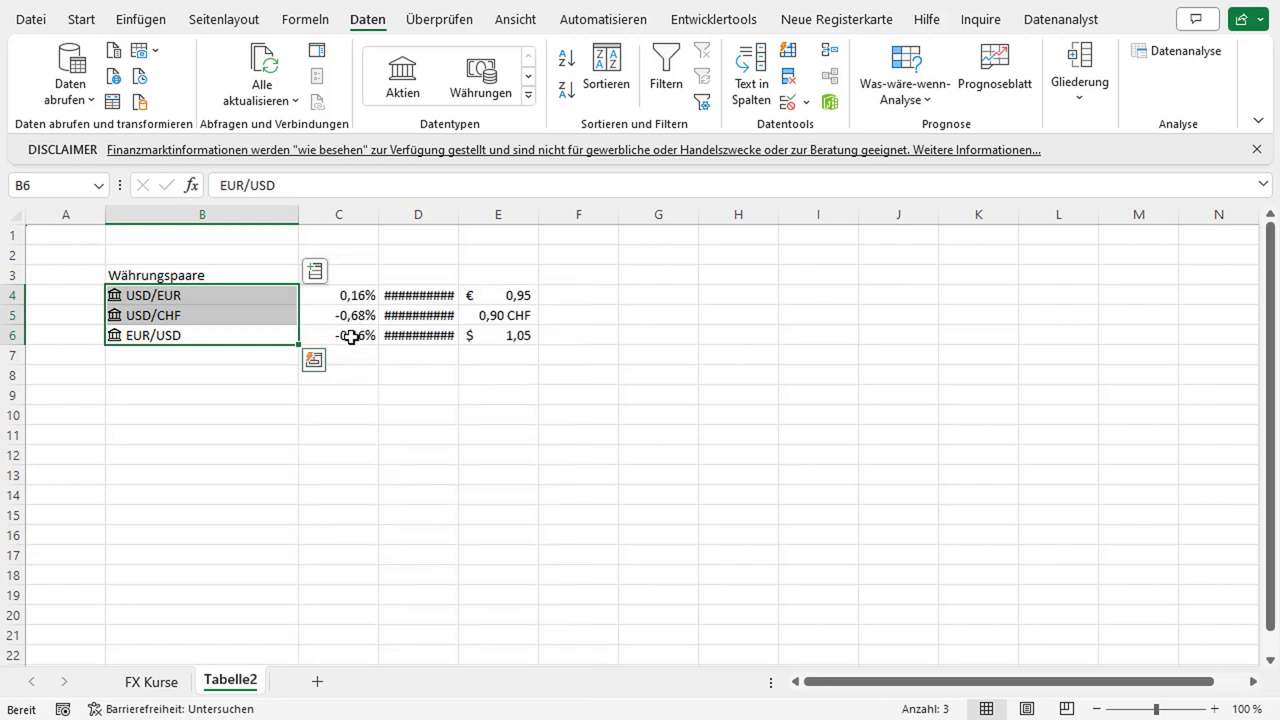
left_click(318, 274)
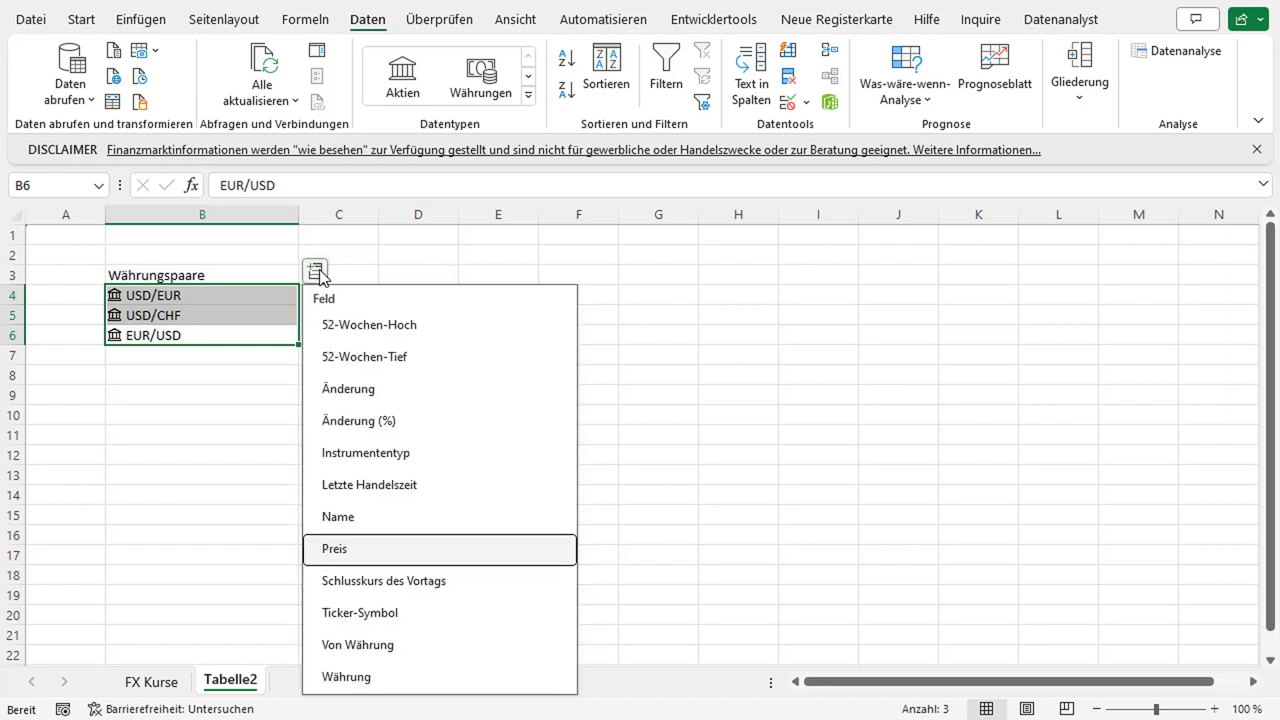
left_click(385, 328)
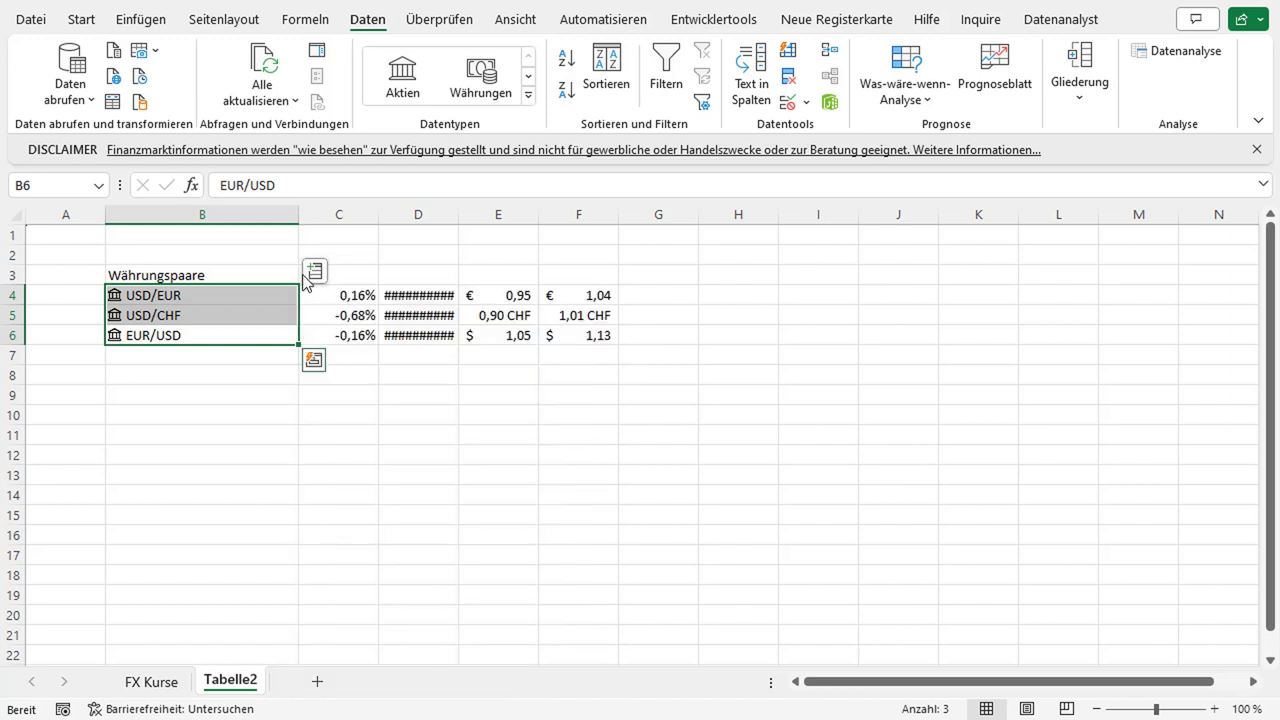
left_click(314, 270)
left_click(367, 358)
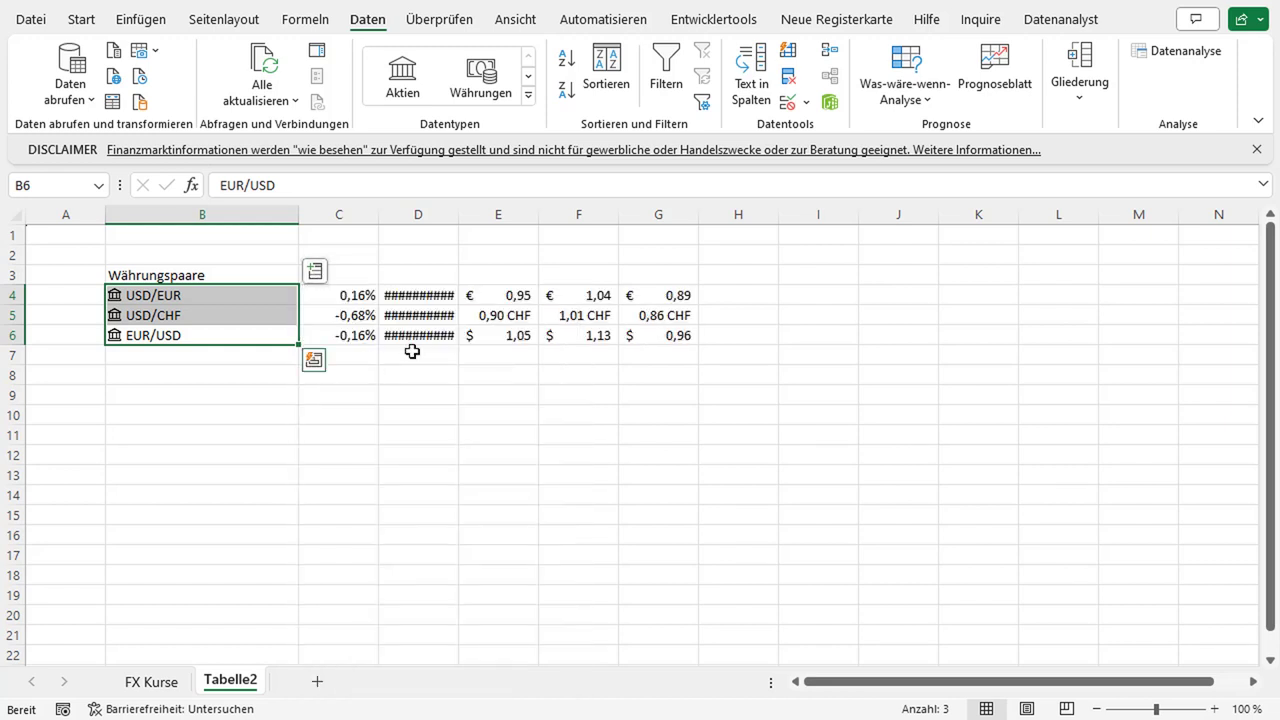
double_click(458, 214)
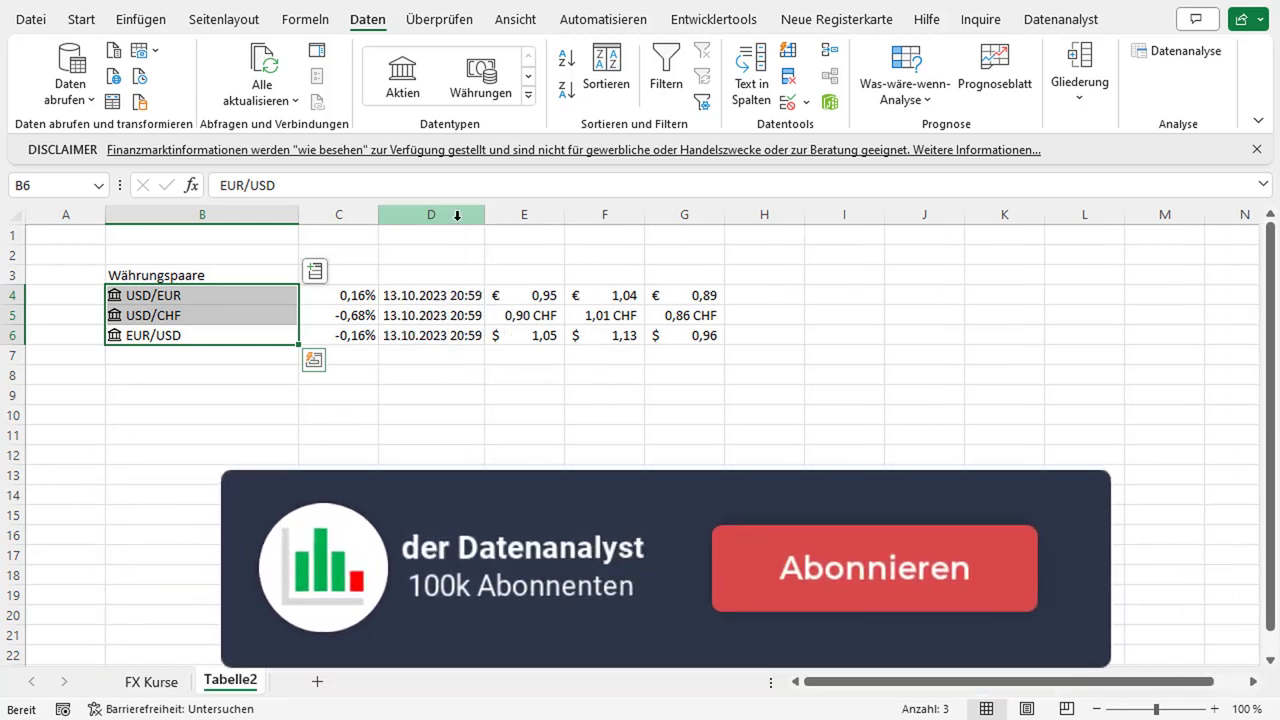
left_click(345, 276)
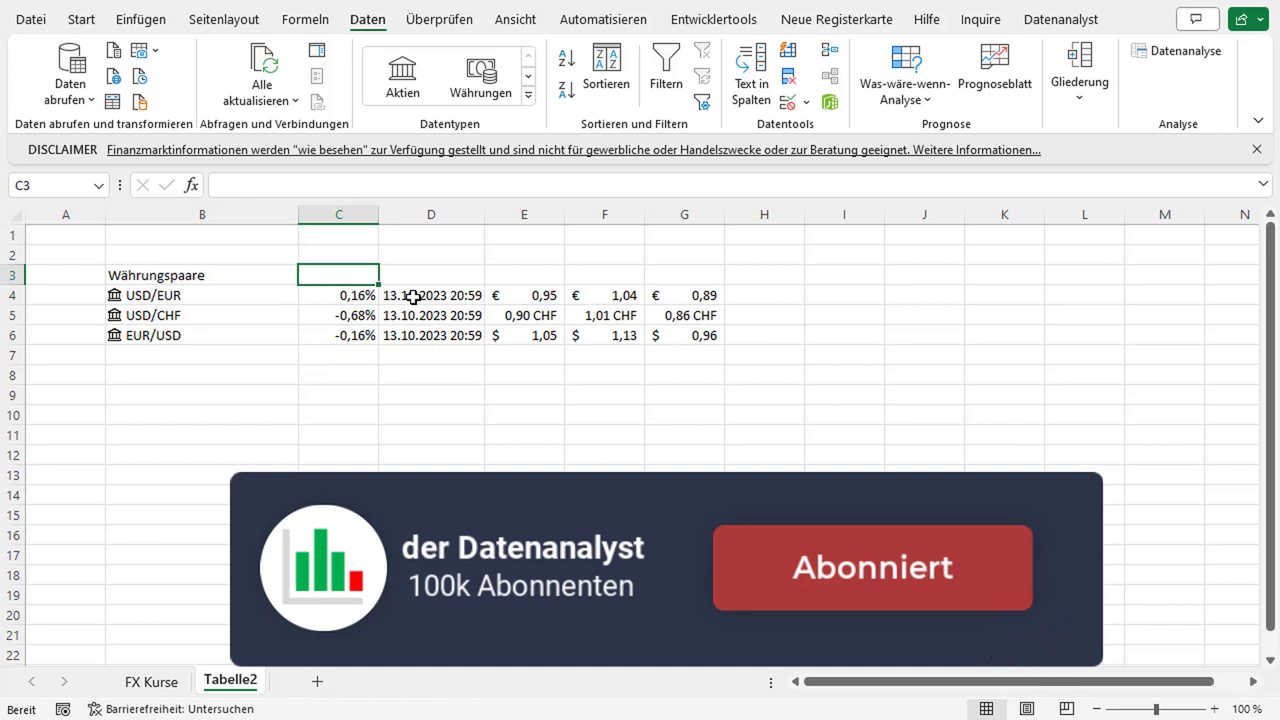
Type headings Änderungen %, Letzte Handelszeit, Preis, 52 Wochen Hoch and 52 Wochen Tief into C3:G3
type("Änderunge")
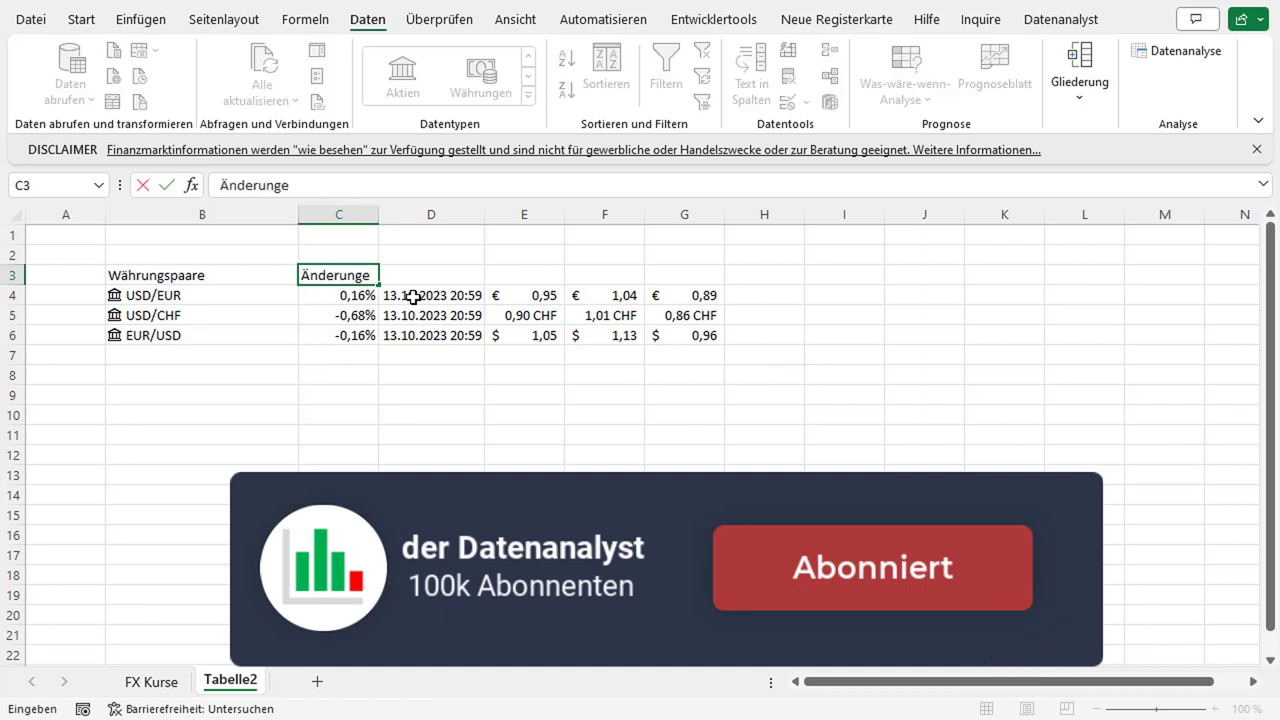
type("n %")
key("Return")
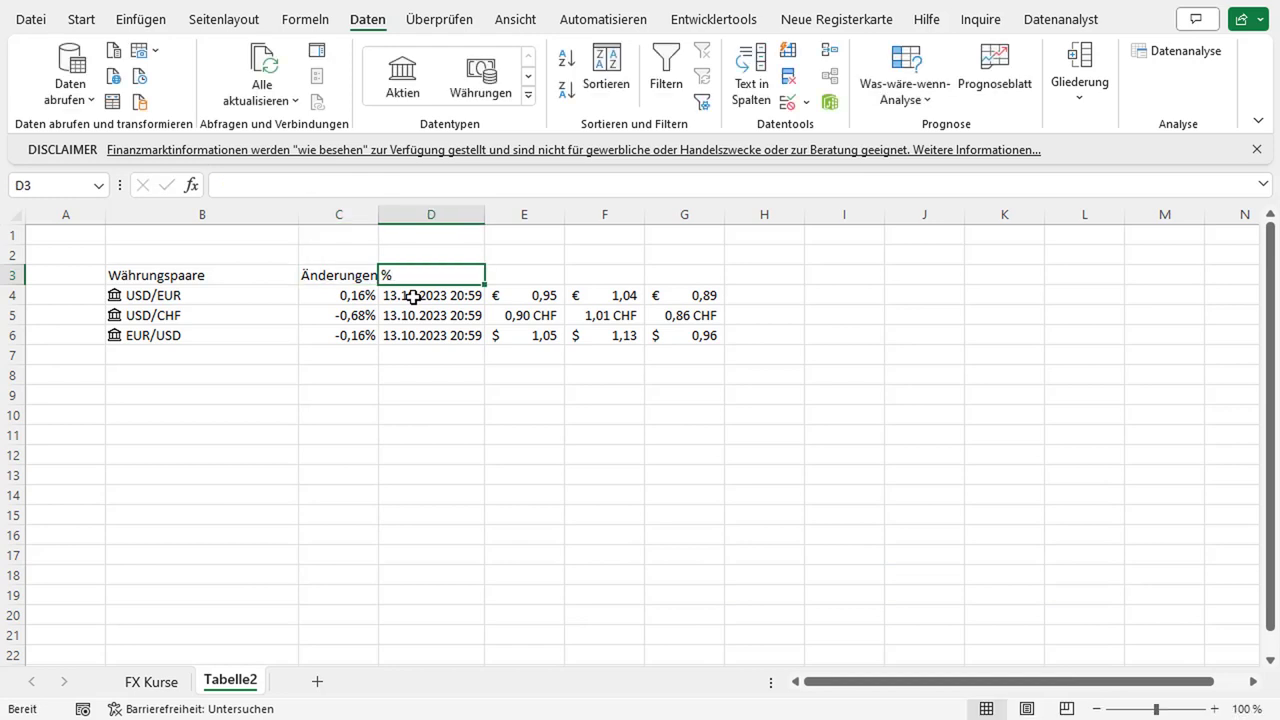
type("Lrt")
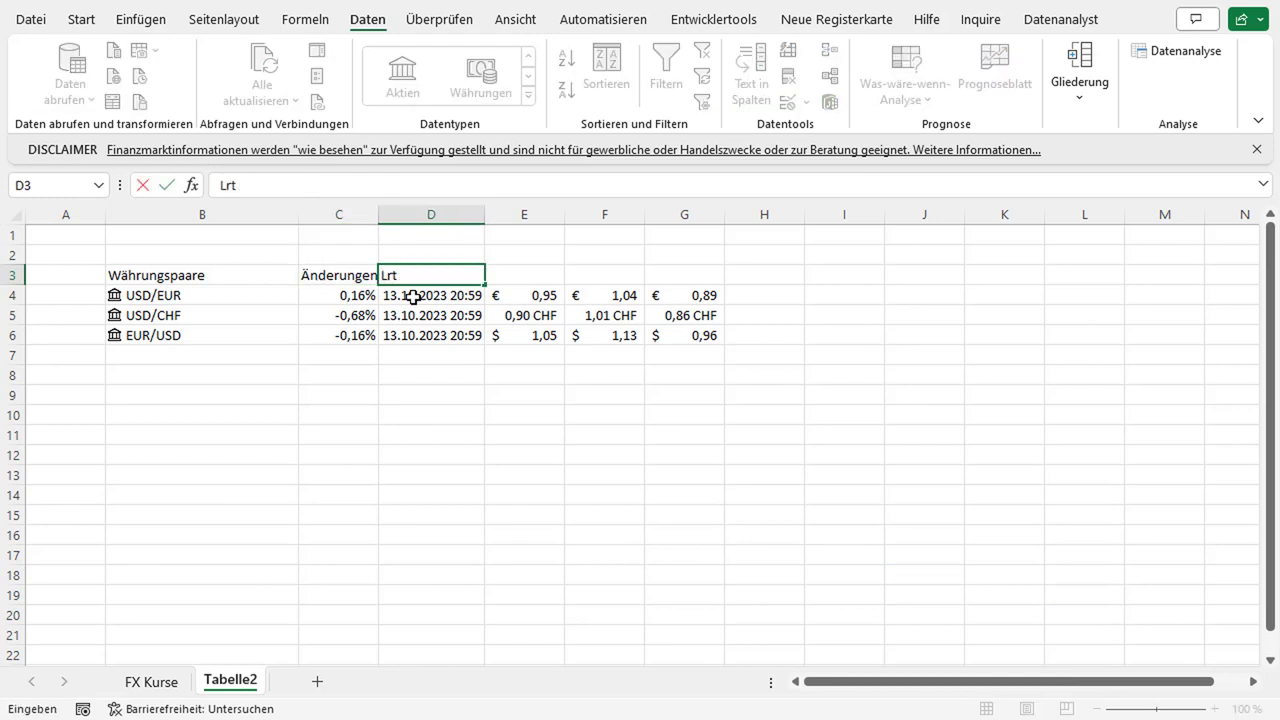
type("e")
type("etz")
type(" Hande")
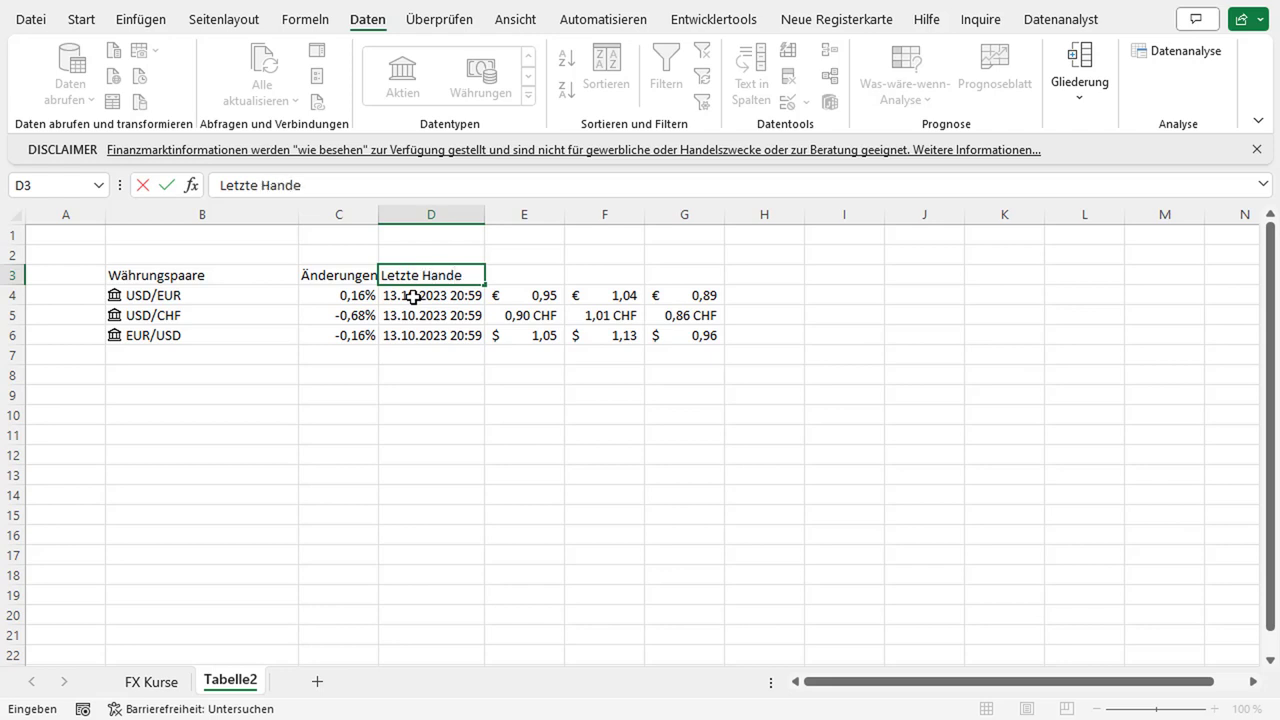
type("lsz")
type("Preis")
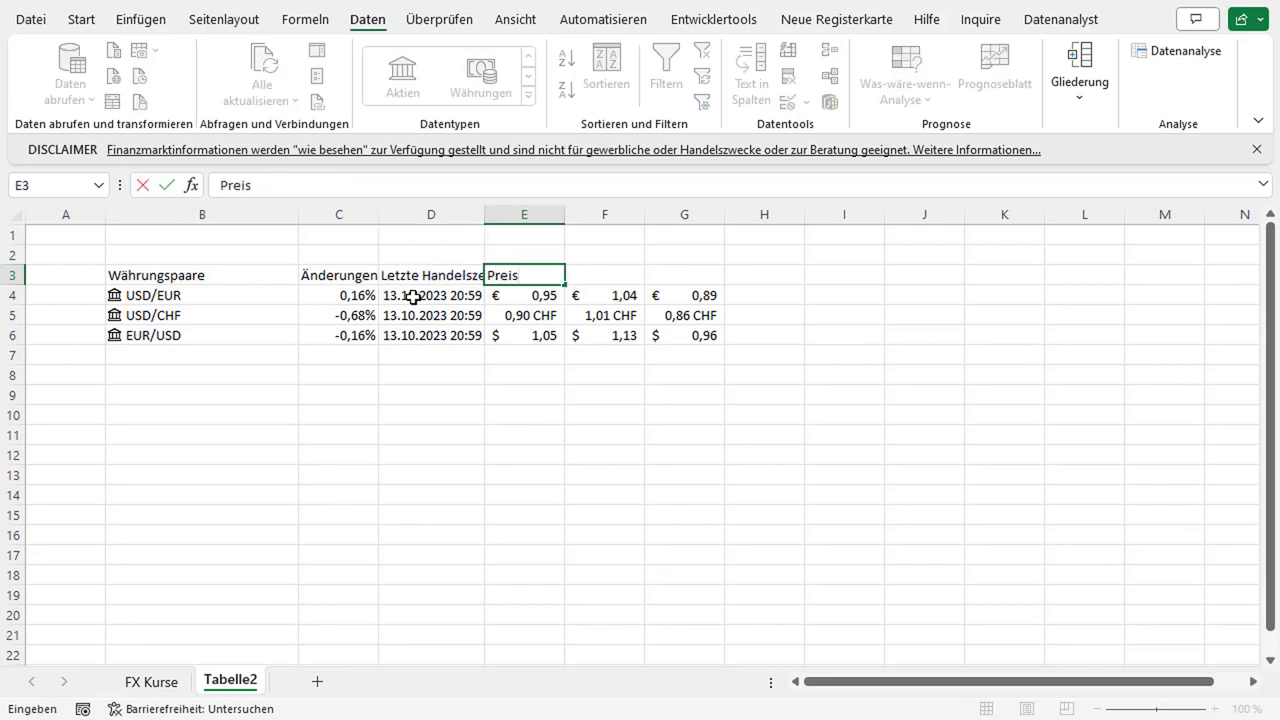
key("Tab")
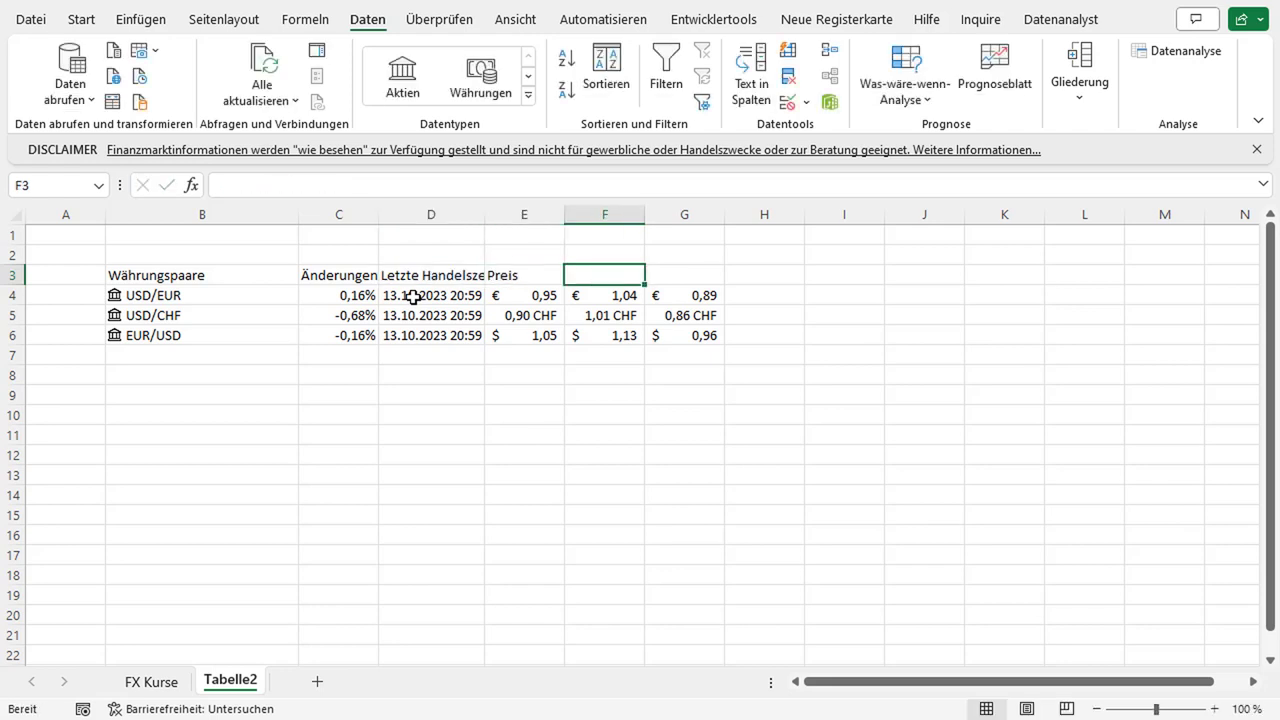
type("52 Wochen H")
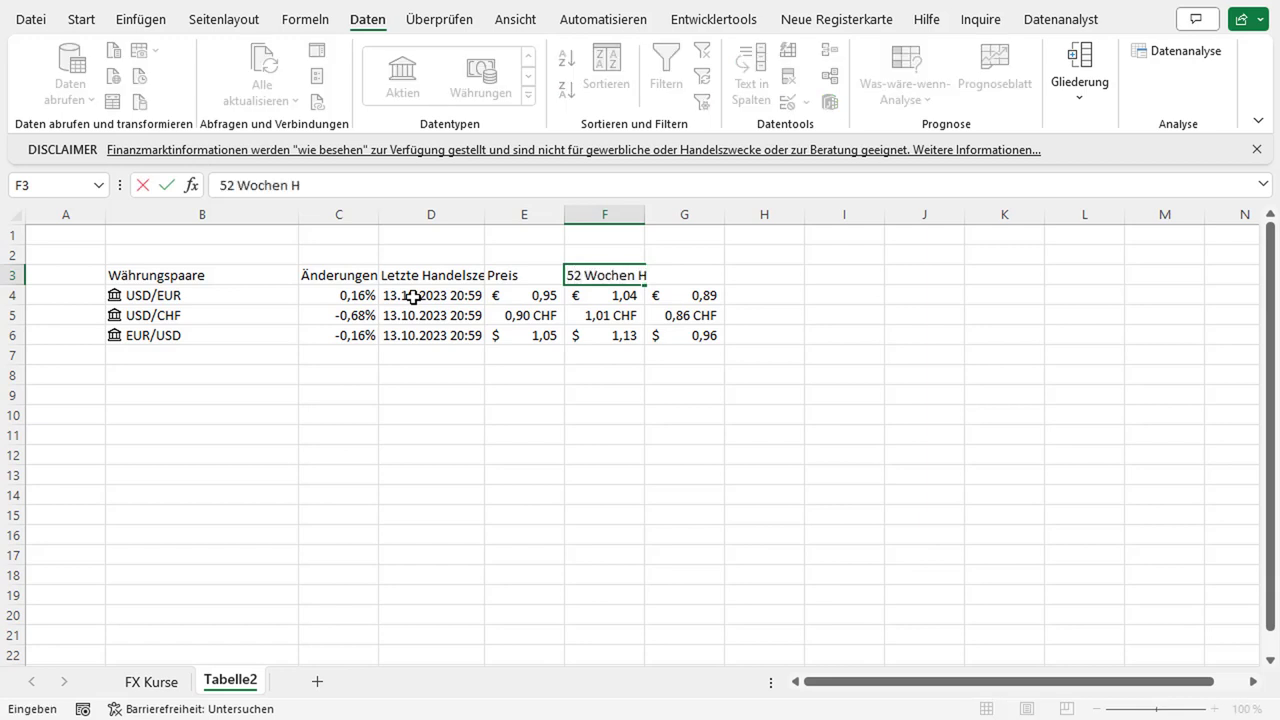
type("och")
key("Tab")
type("52 Wo")
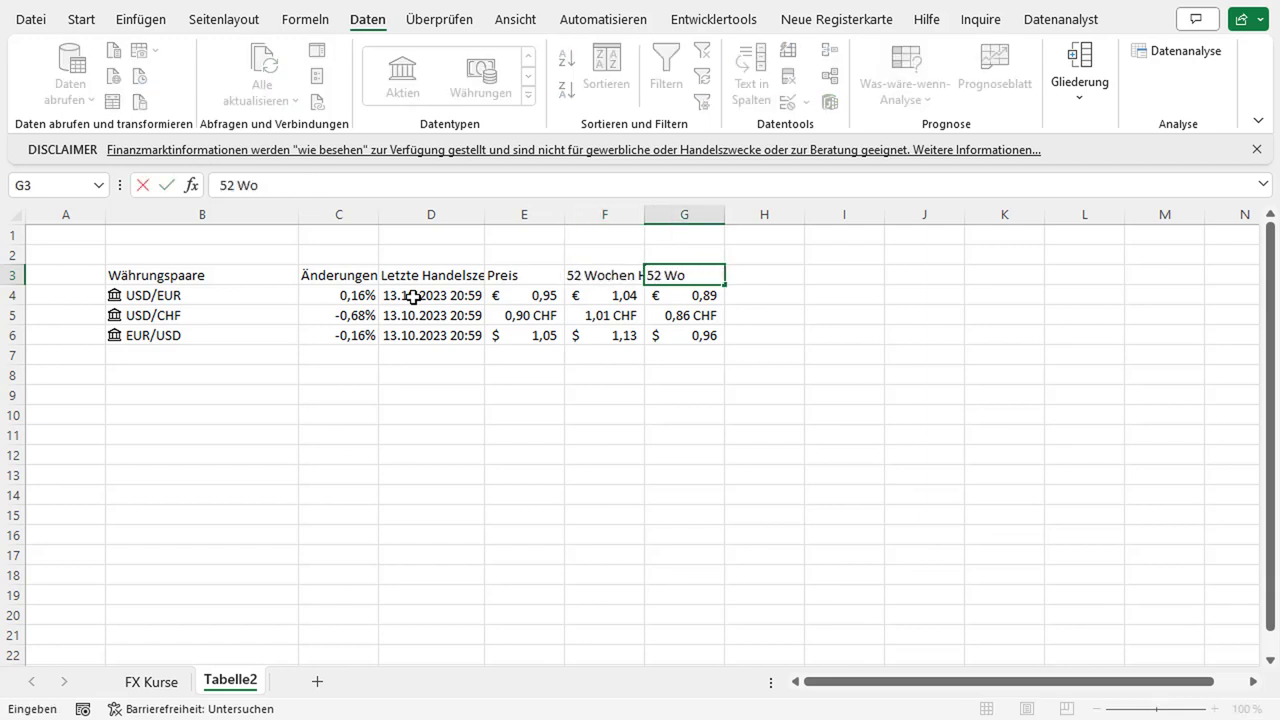
type("chen Tief")
key("Return")
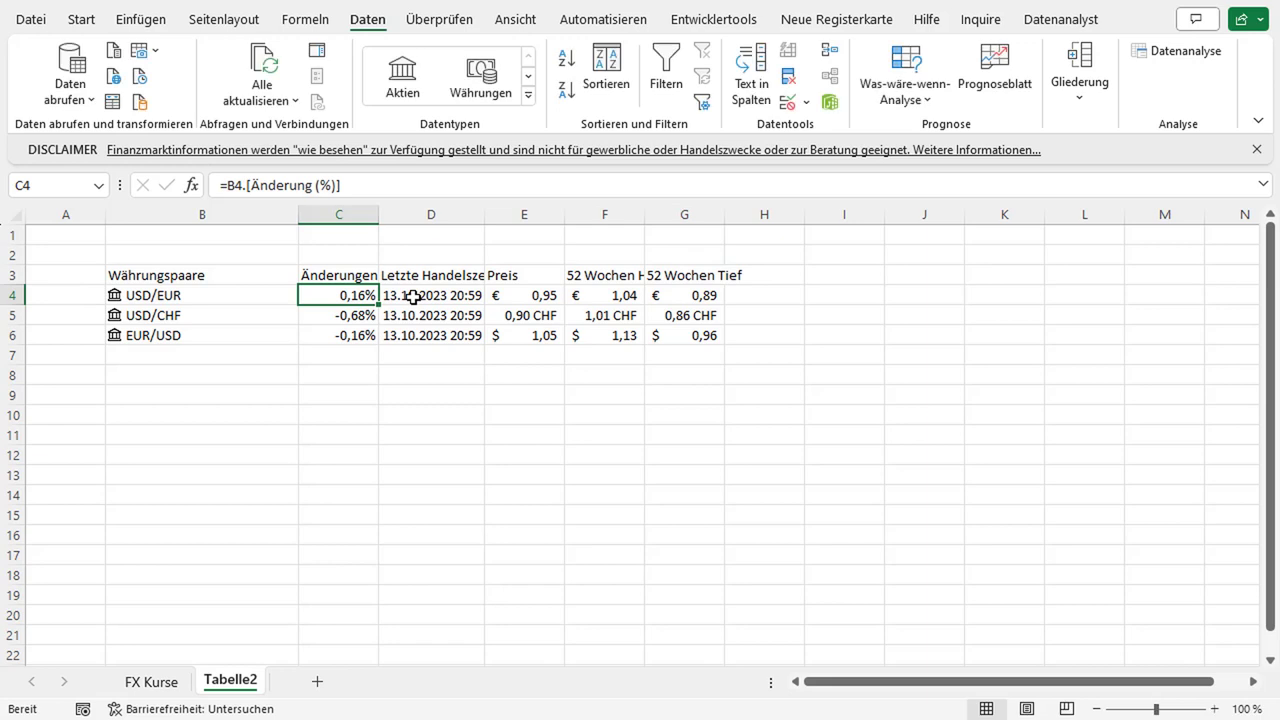
Format the price and 52-week values in E4:G6 as Zahl with three decimals
left_click(518, 296)
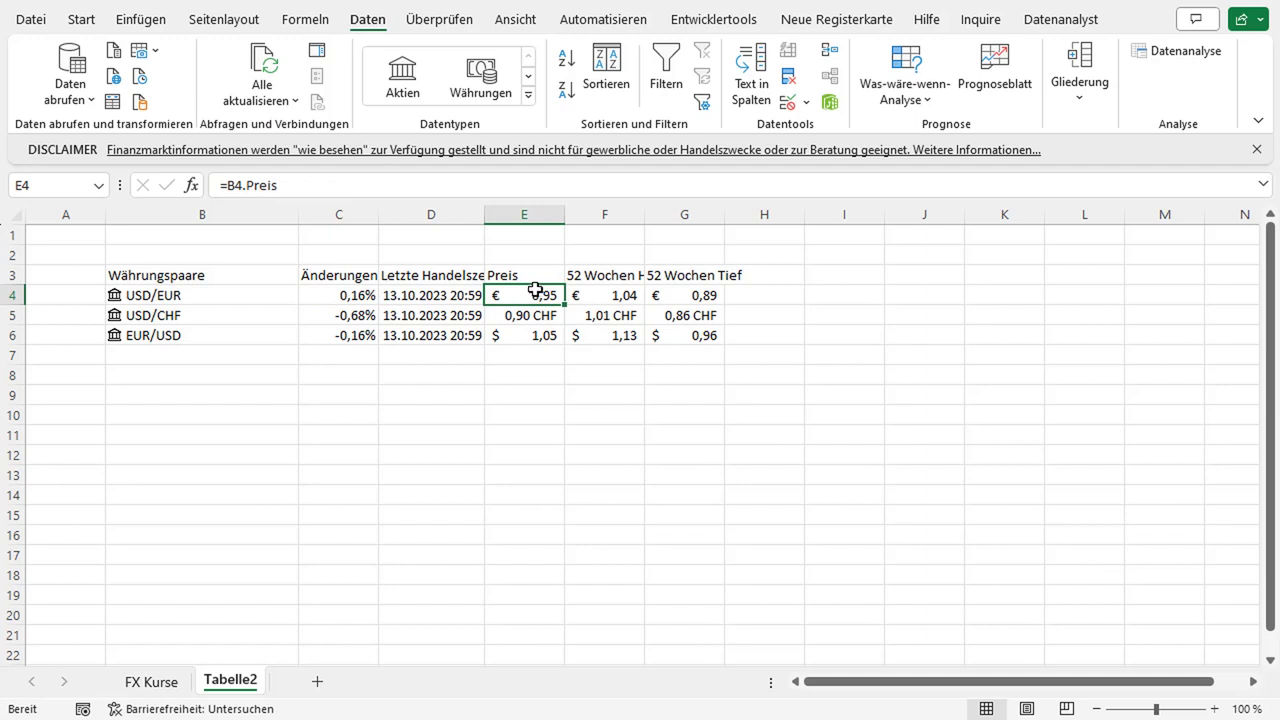
left_click_drag(535, 295, 618, 295)
left_click(533, 296)
left_click_drag(529, 292, 712, 336)
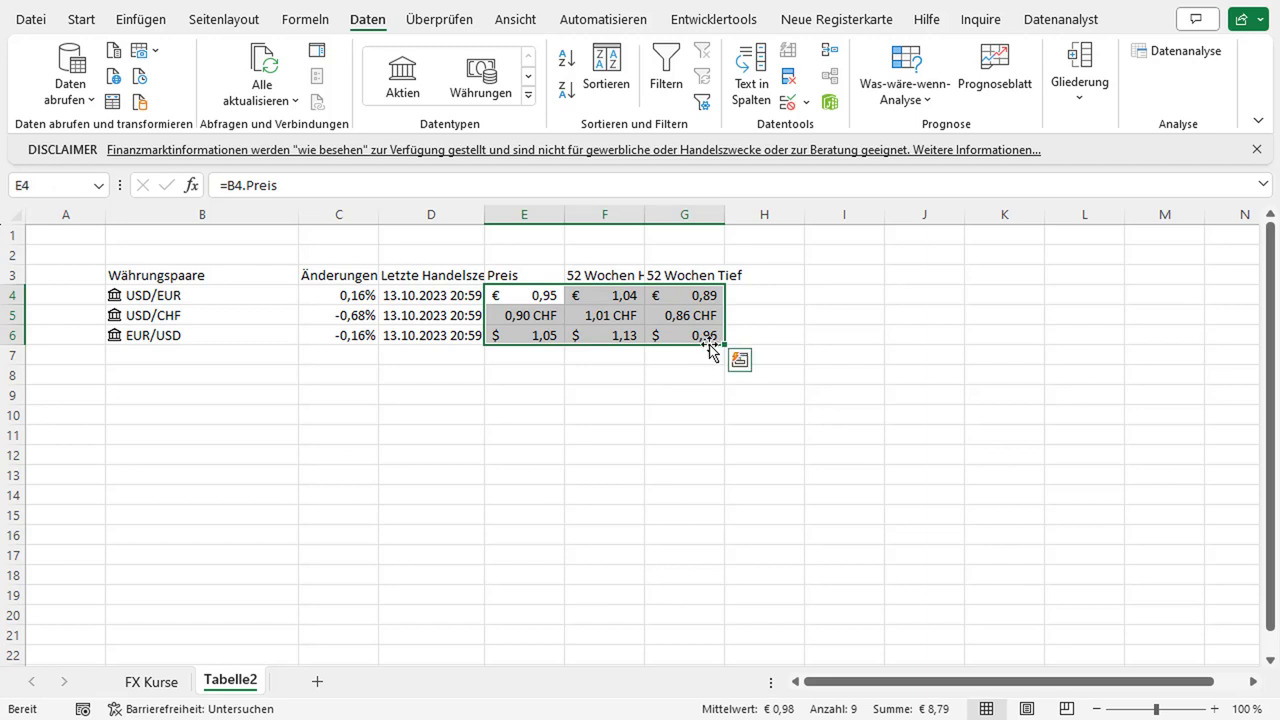
left_click(82, 21)
left_click(585, 55)
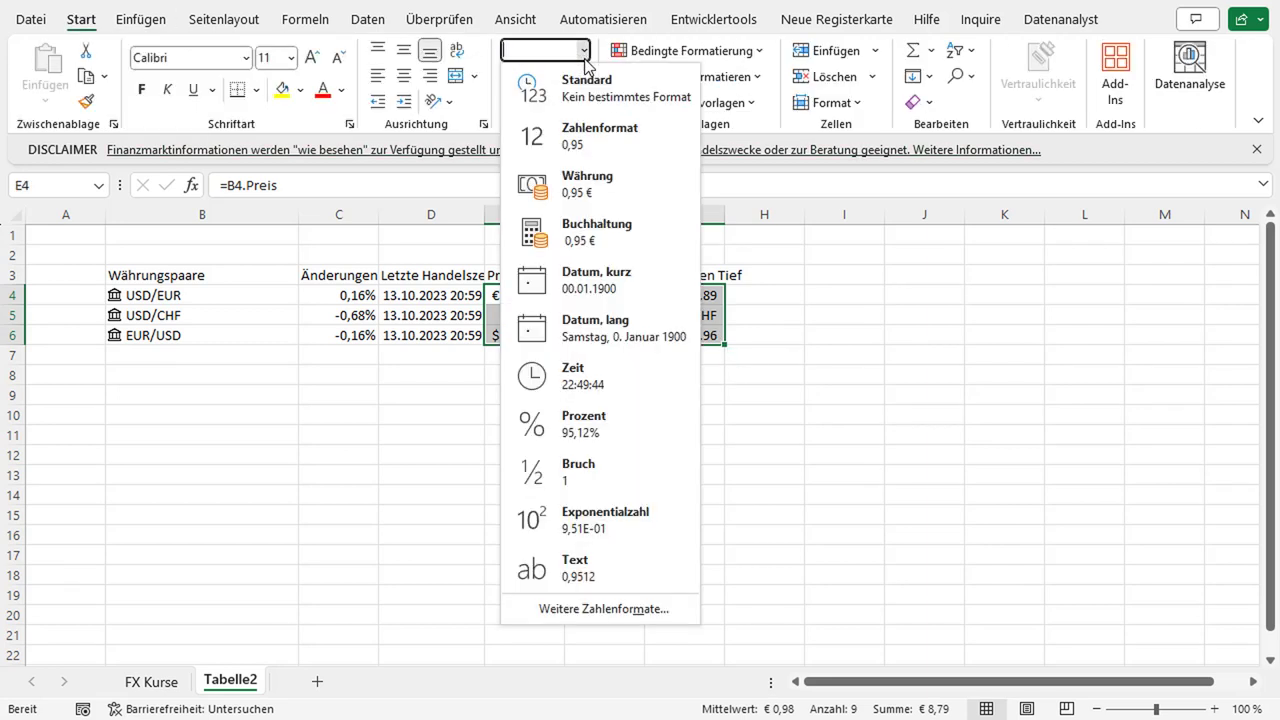
left_click(603, 140)
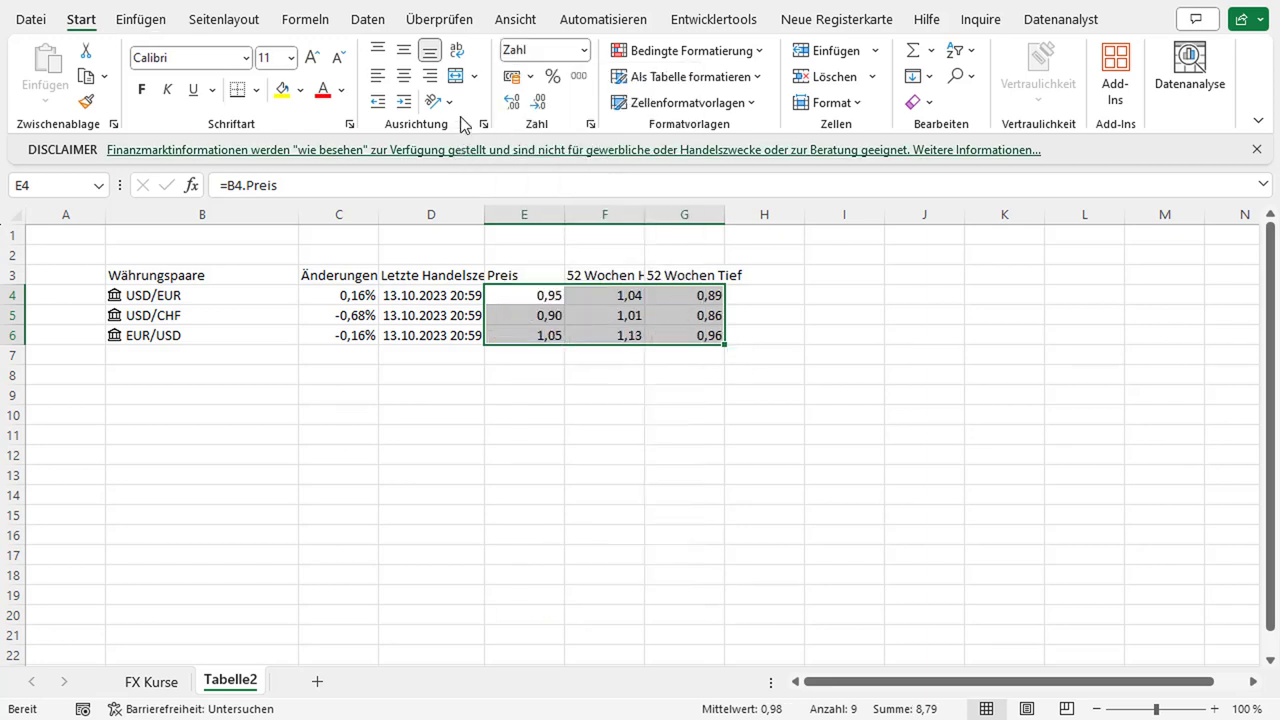
left_click(518, 110)
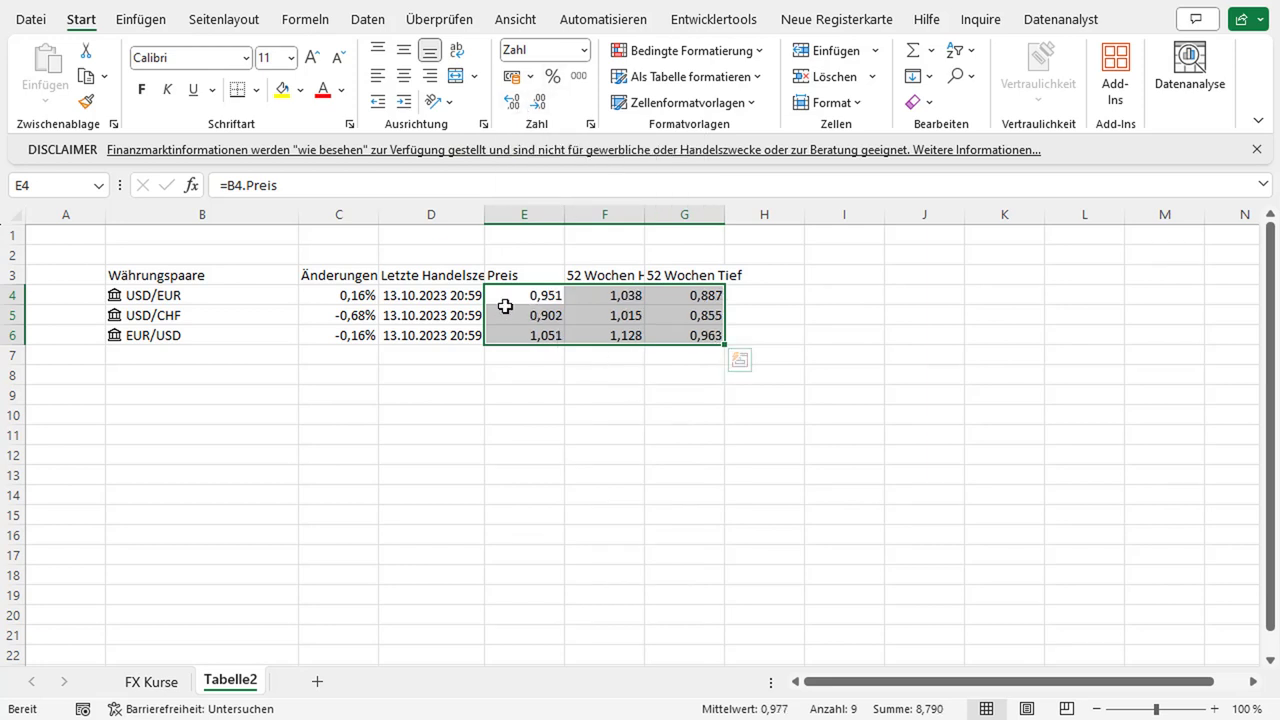
Autofit columns C–G, widen column E slightly, and select the range B3:G6
left_click_drag(338, 214, 662, 209)
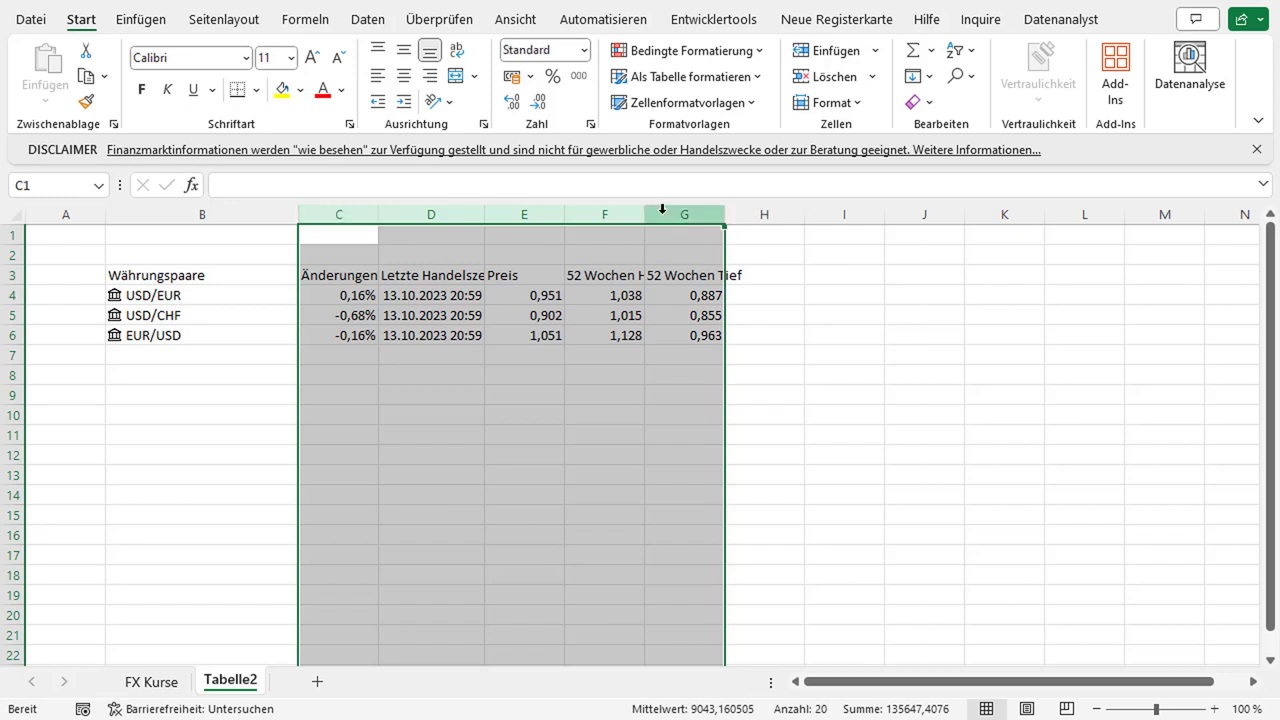
double_click(644, 212)
left_click(548, 313)
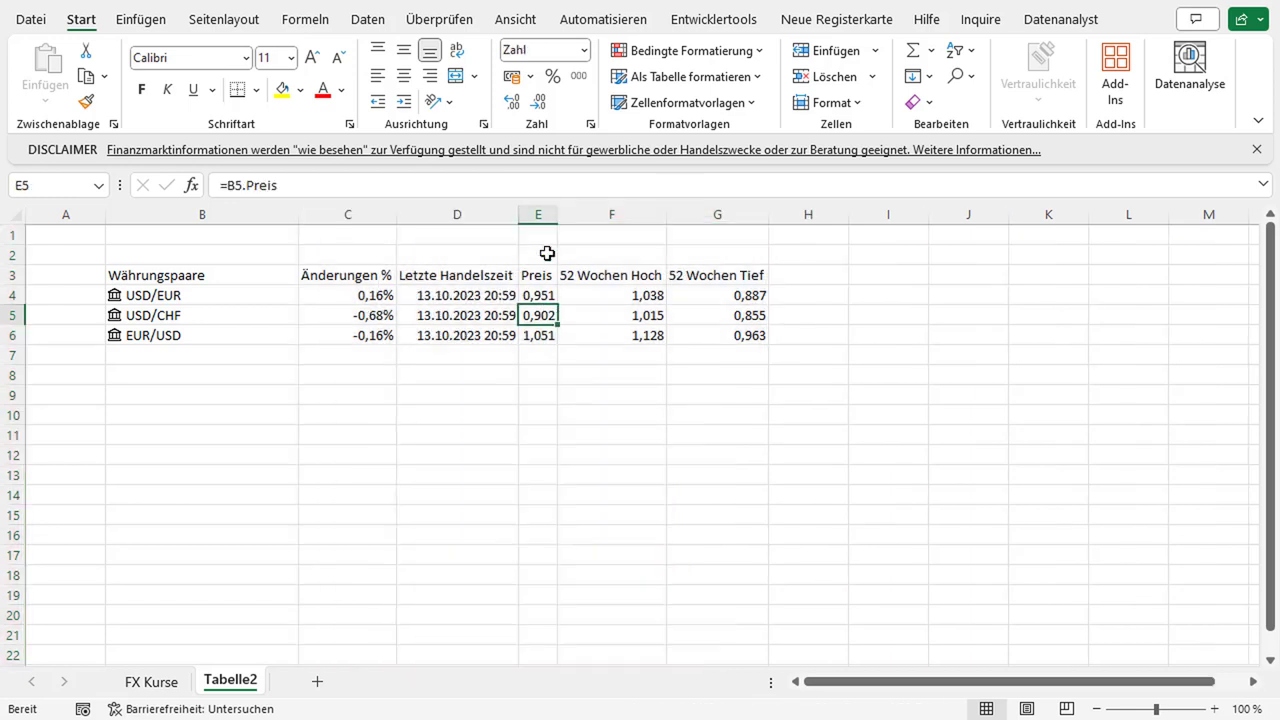
left_click_drag(558, 210, 569, 210)
left_click_drag(189, 277, 745, 338)
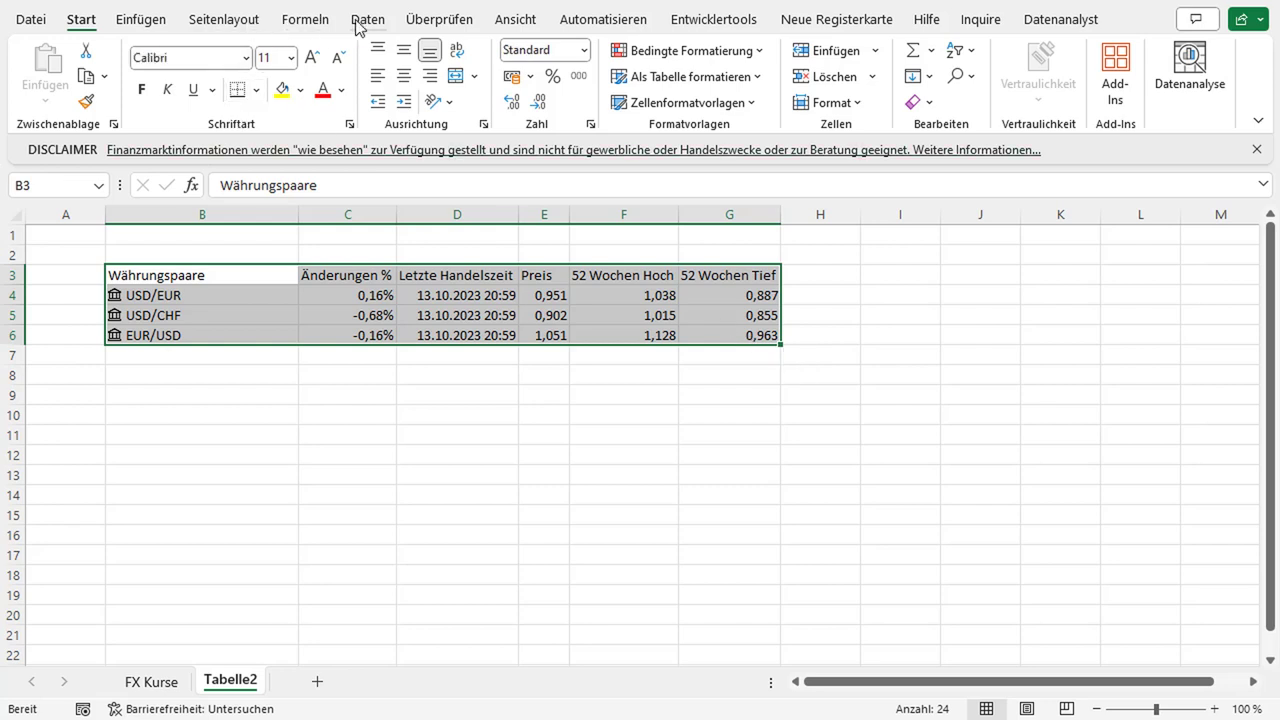
Turn B3:G6 into a formatted table using row 3 as headers
left_click(138, 20)
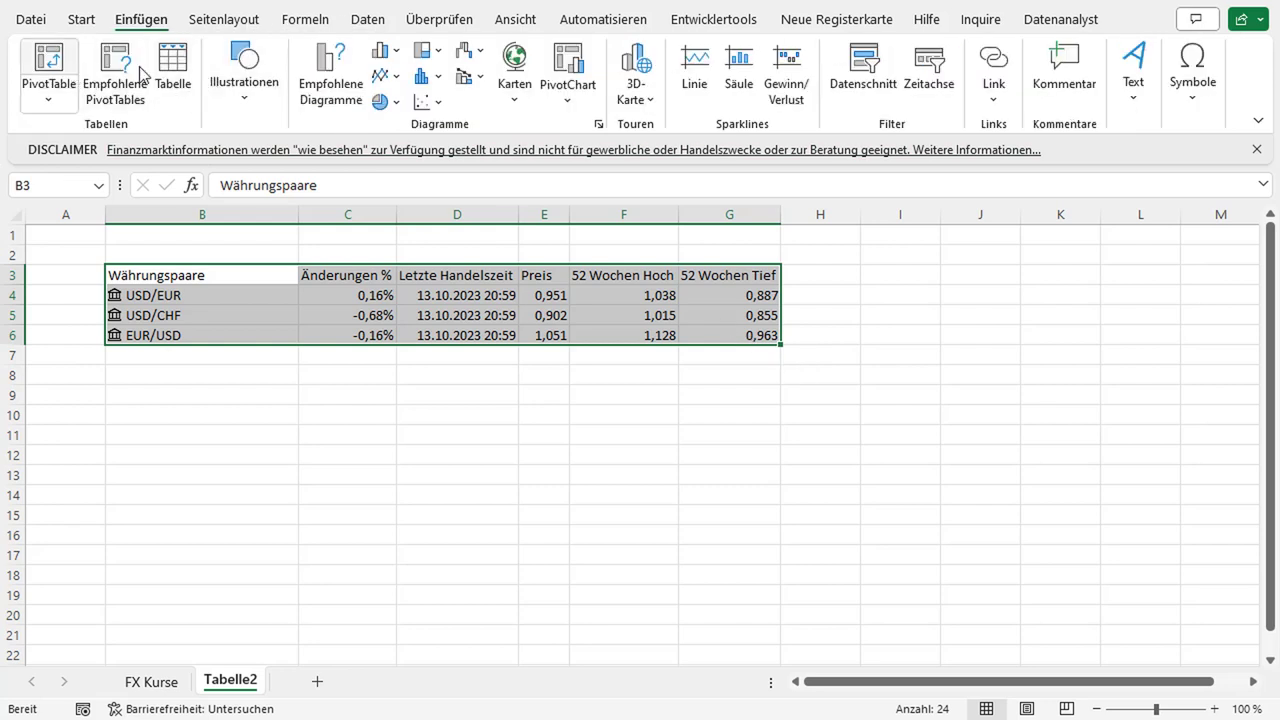
left_click(170, 68)
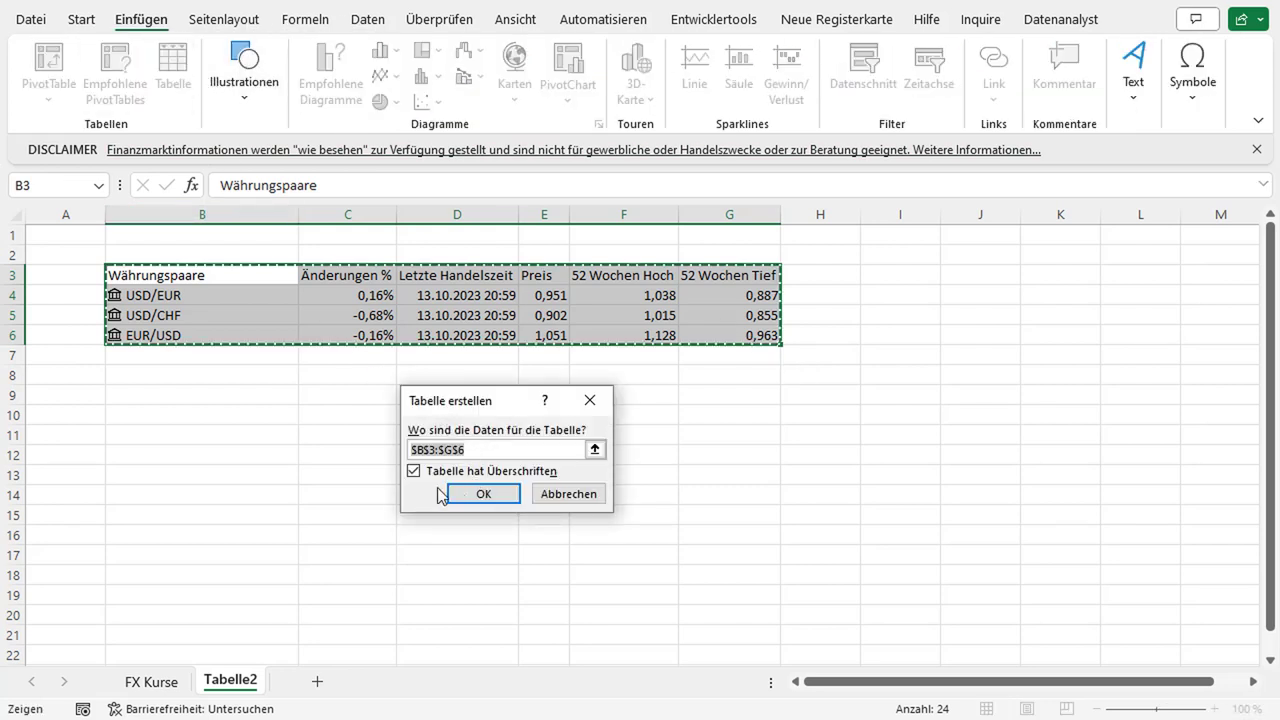
left_click(497, 494)
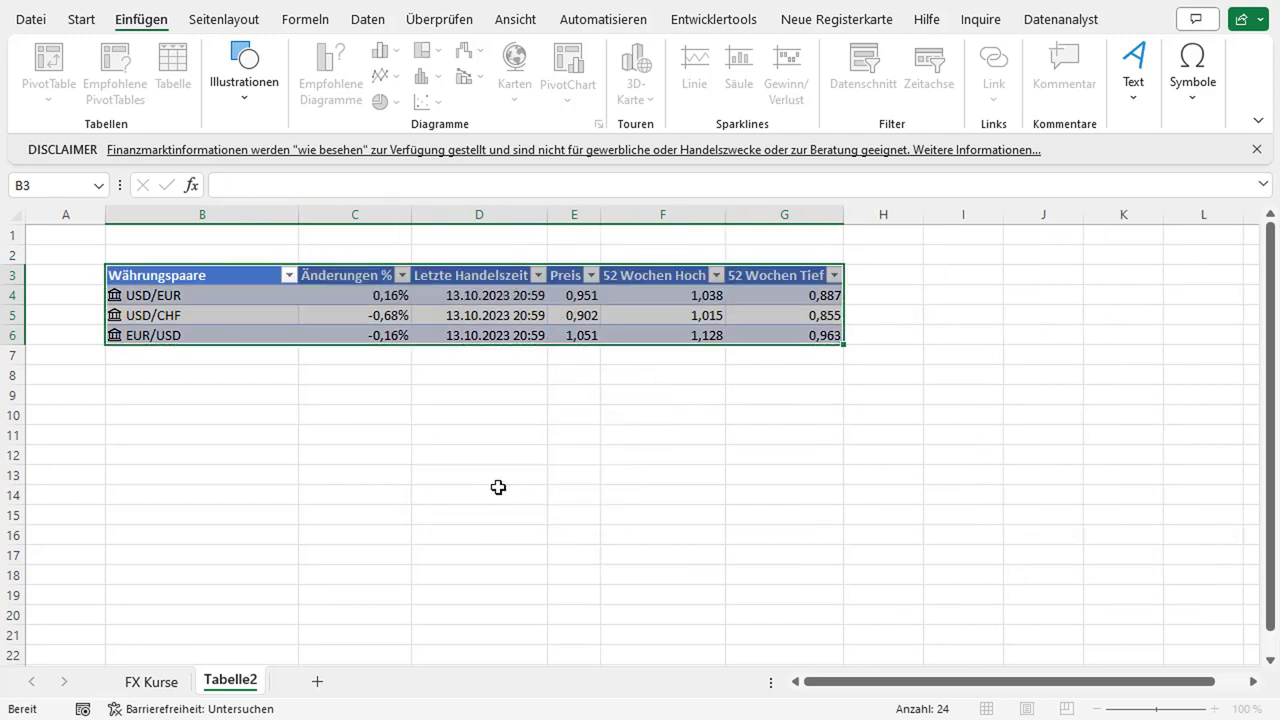
left_click(236, 282)
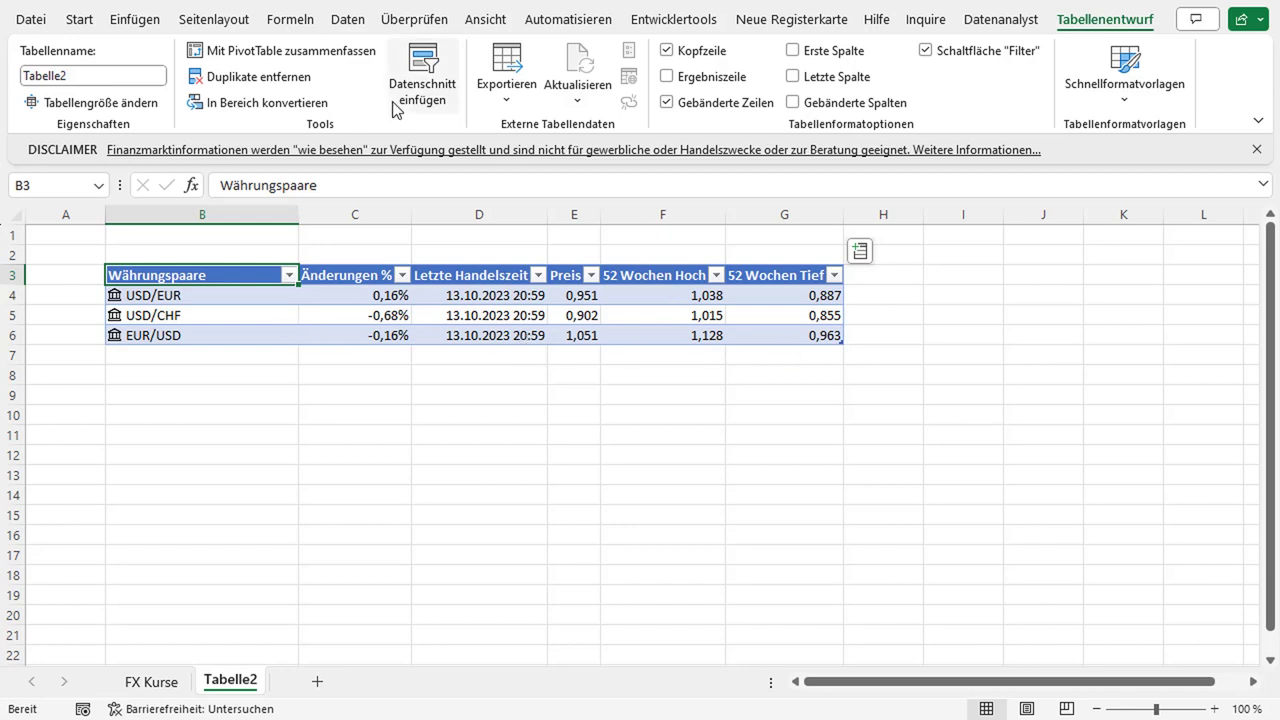
left_click(348, 19)
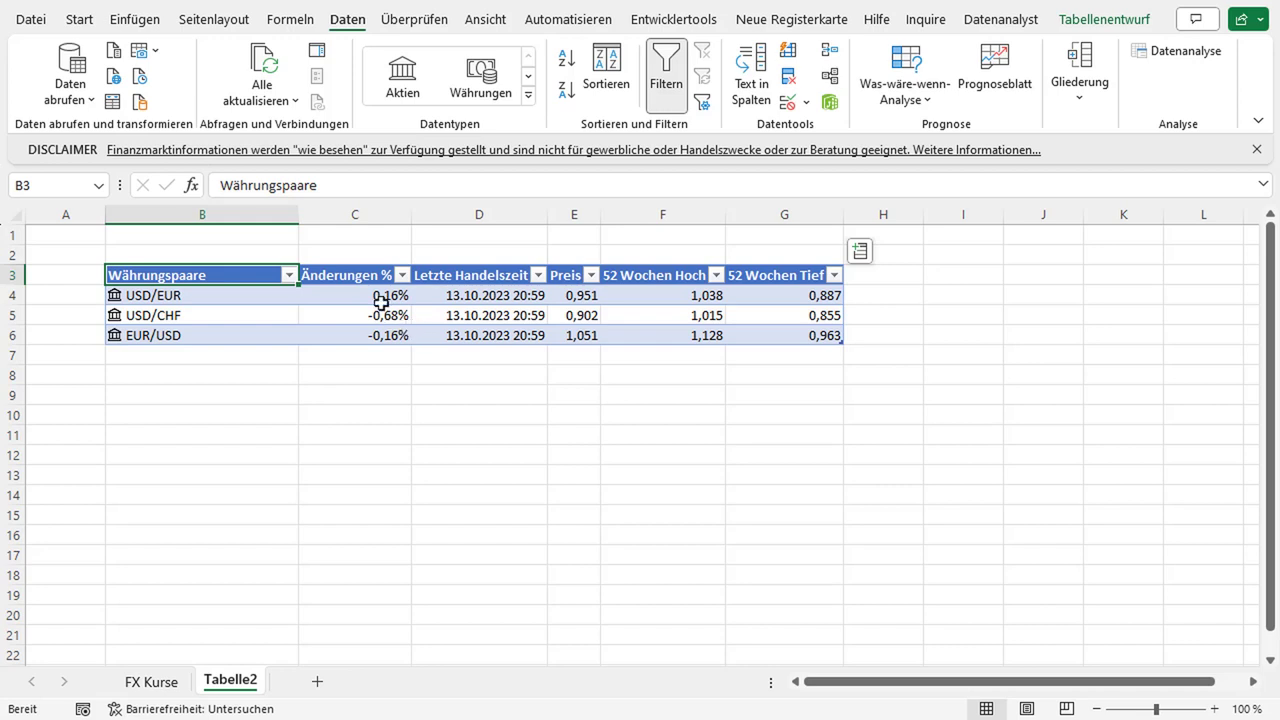
left_click(262, 95)
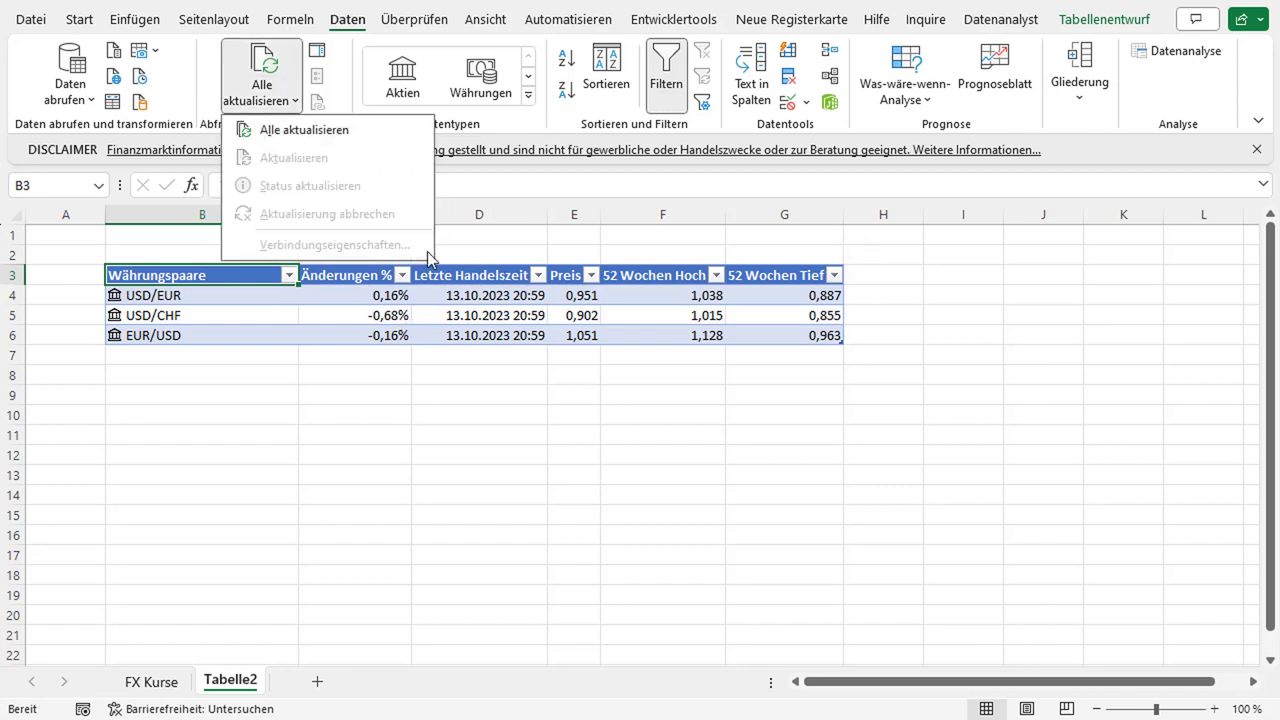
left_click(488, 337)
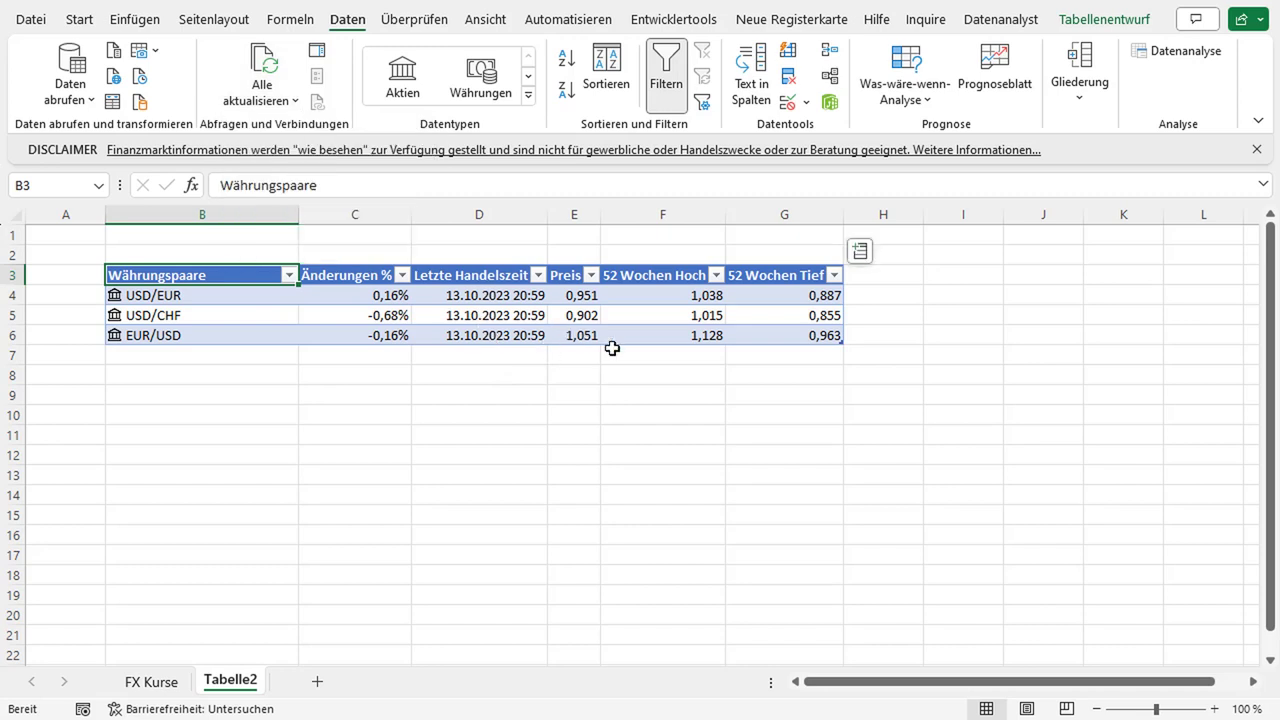